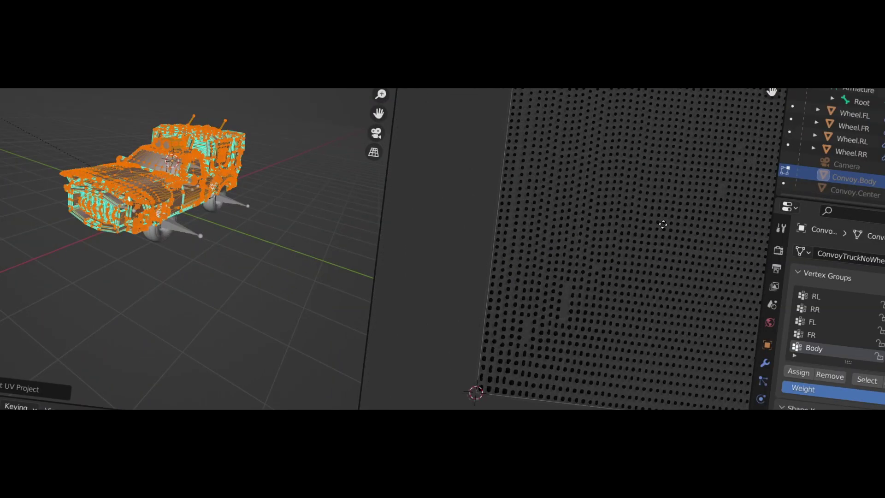
Step: Zoom into the UV Editor to inspect the truck body's small projected UV islands
scroll(534, 352, "up", 3)
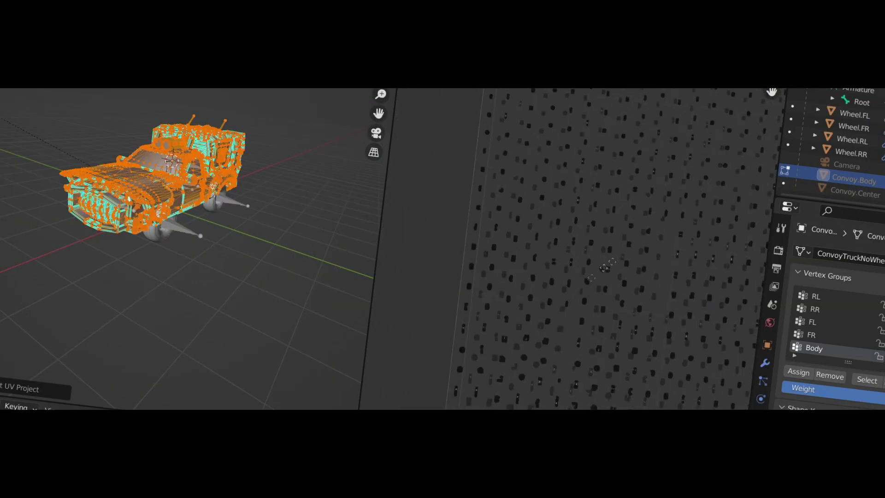
scroll(563, 375, "up", 8)
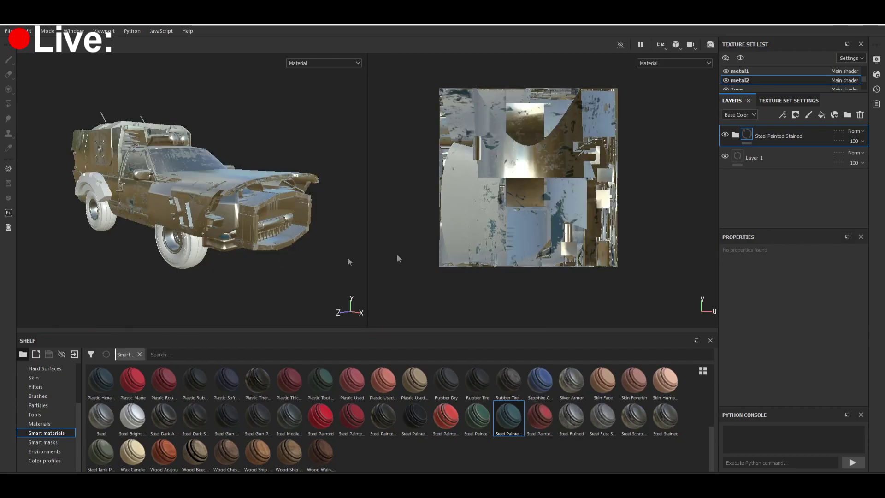
left_click_drag(276, 231, 272, 252, "alt")
scroll(300, 244, "up", 3)
middle_click_drag(327, 239, 378, 248, "alt")
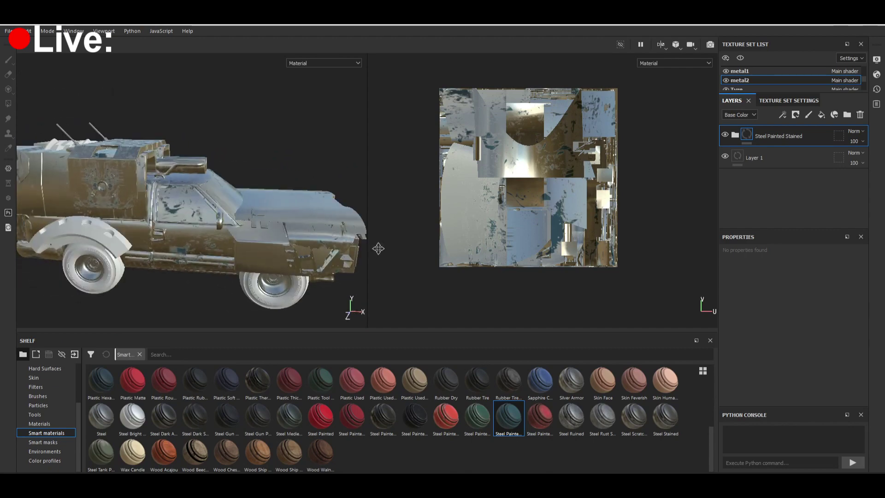
left_click_drag(378, 248, 277, 258, "alt")
scroll(415, 233, "up", 3)
scroll(477, 196, "down", 2)
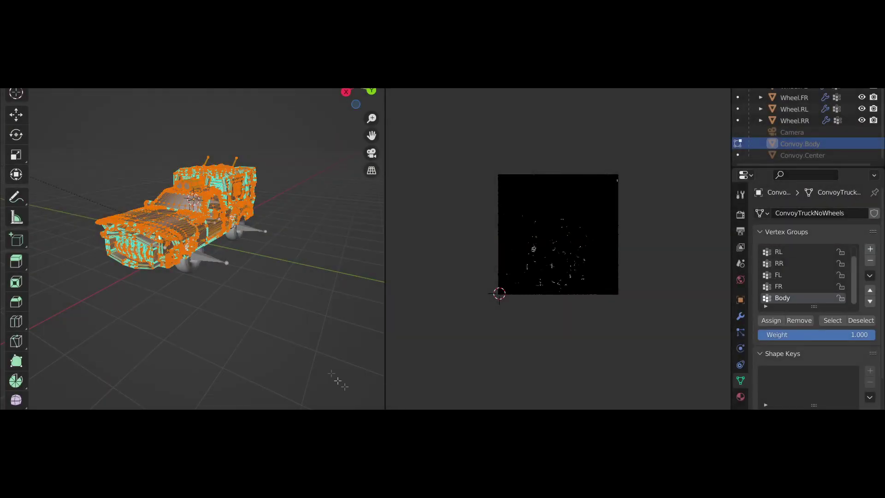
Step: Smart UV Project Convoy.Body at 66° angle limit and 0.030 island margin, then zoom to the layout
key("F3")
key("Escape")
key("F3")
type("smart uv")
key("Return")
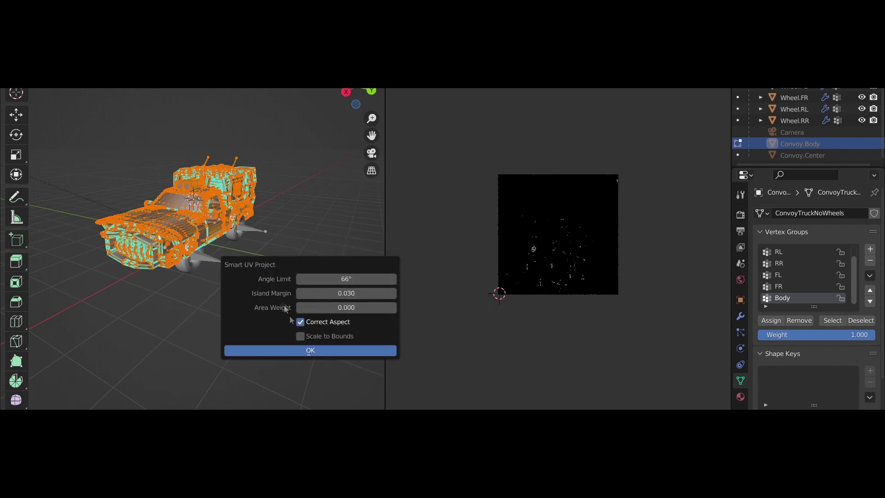
key("Return")
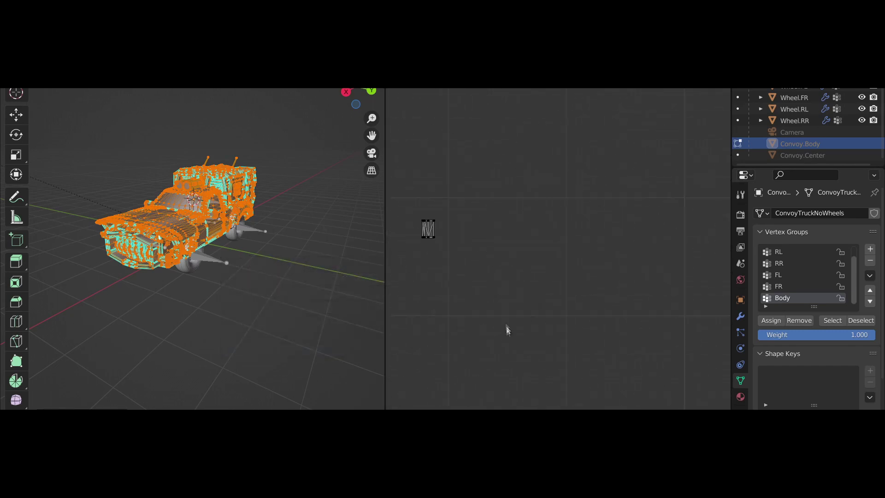
scroll(533, 336, "down", 3)
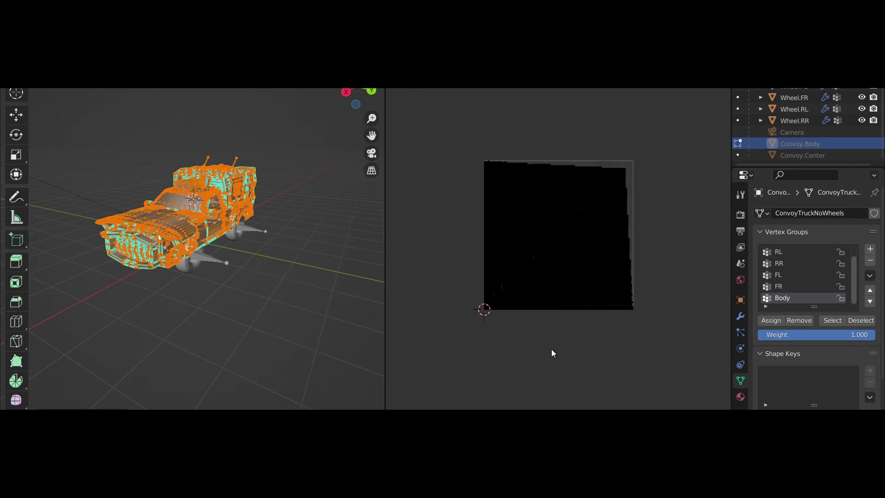
scroll(553, 351, "up", 5)
middle_click_drag(608, 228, 635, 203)
scroll(635, 203, "up", 12)
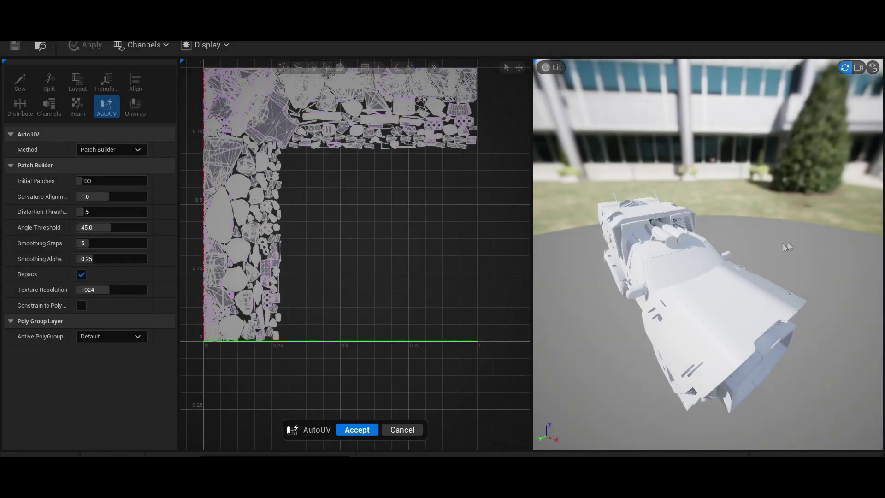
Step: Orbit the Patch Builder preview to a low side view of the truck
left_click_drag(785, 241, 729, 247)
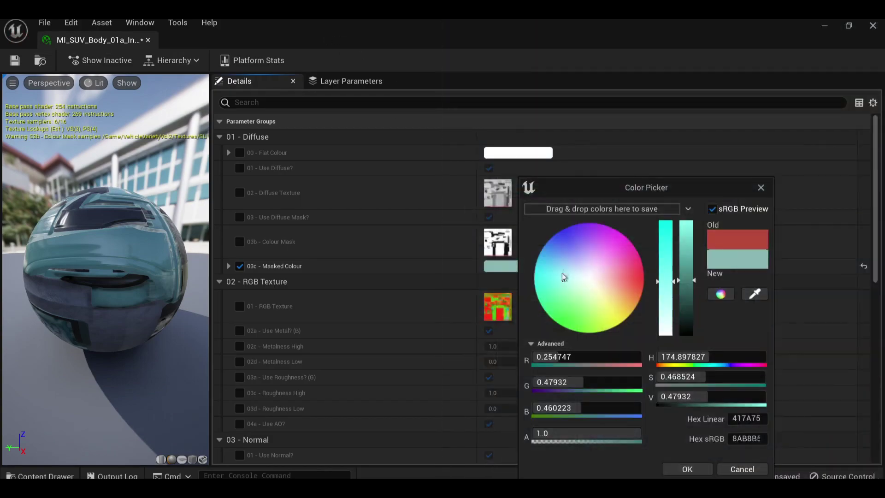
Step: Tint the SUV body instance's masked colour cyan, save it, and assign it to Element 3
left_click(562, 272)
left_click_drag(661, 262, 687, 254)
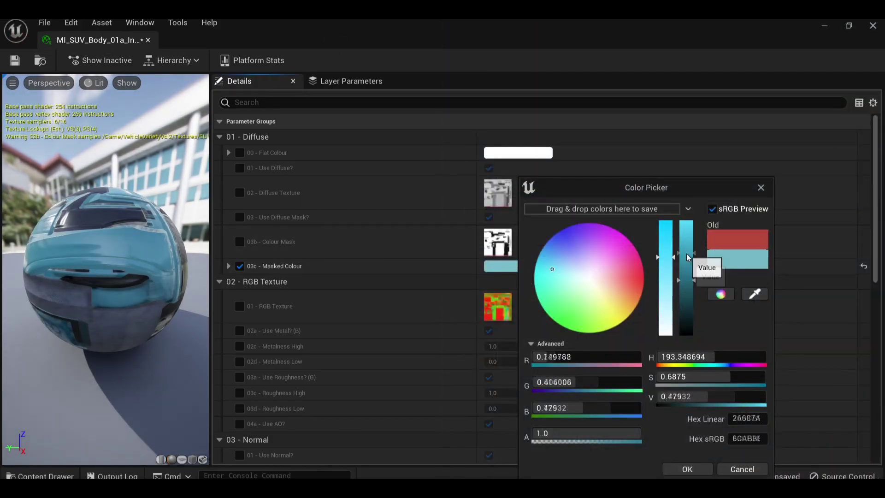
left_click(14, 65)
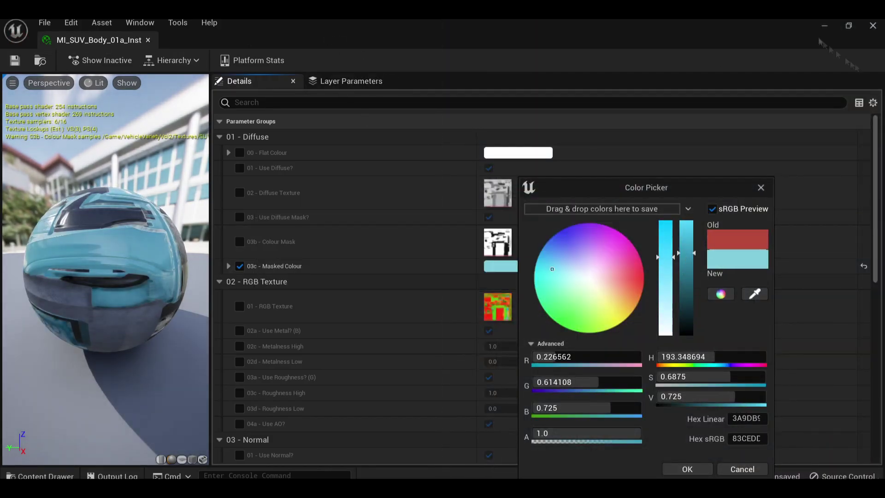
left_click(148, 40)
key("ctrl+z")
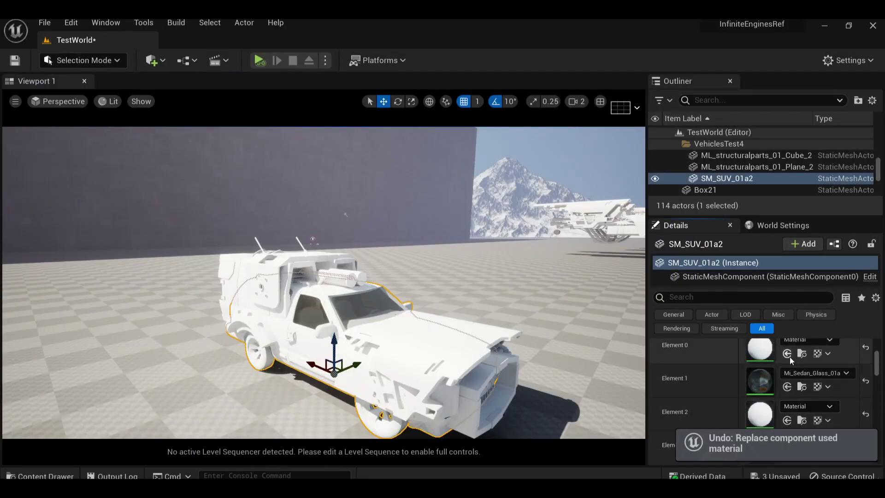
scroll(786, 443, "down", 1)
left_click(787, 435)
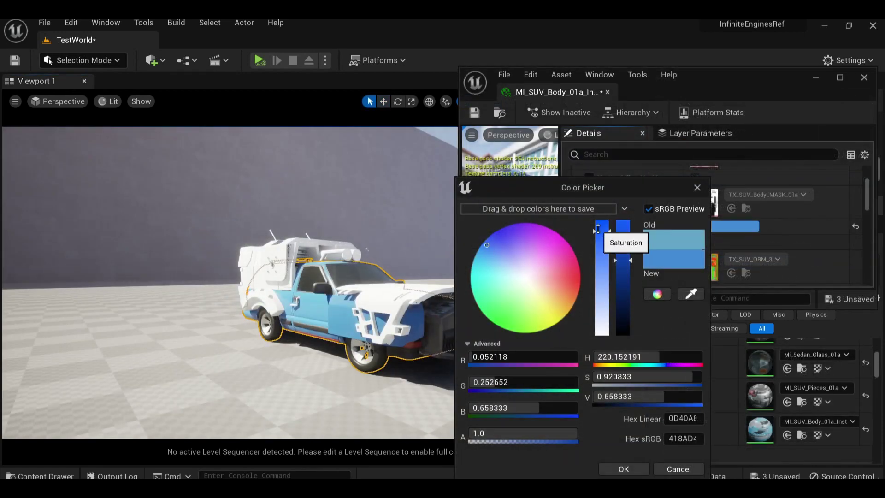
Step: Refine the body's 03c Masked Colour to a brighter, bluer hue and close the editor
left_click(485, 257)
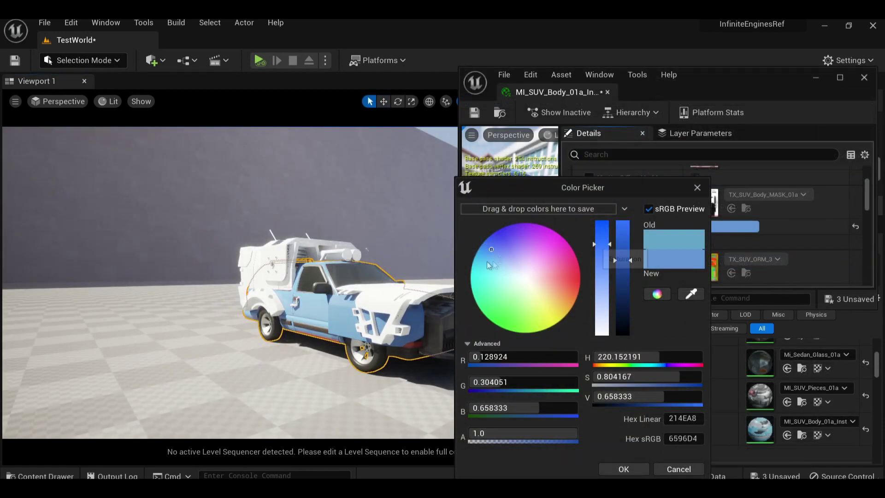
left_click(622, 250)
left_click_drag(622, 251, 621, 245)
left_click(601, 233)
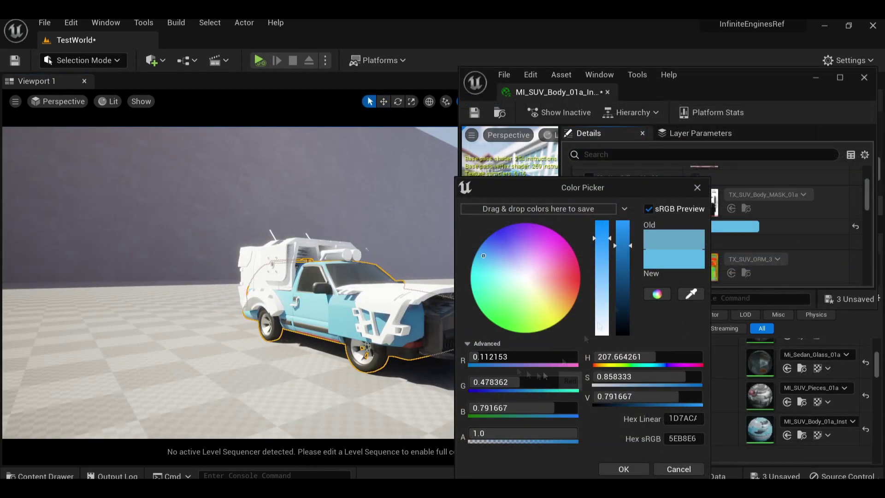
left_click(485, 264)
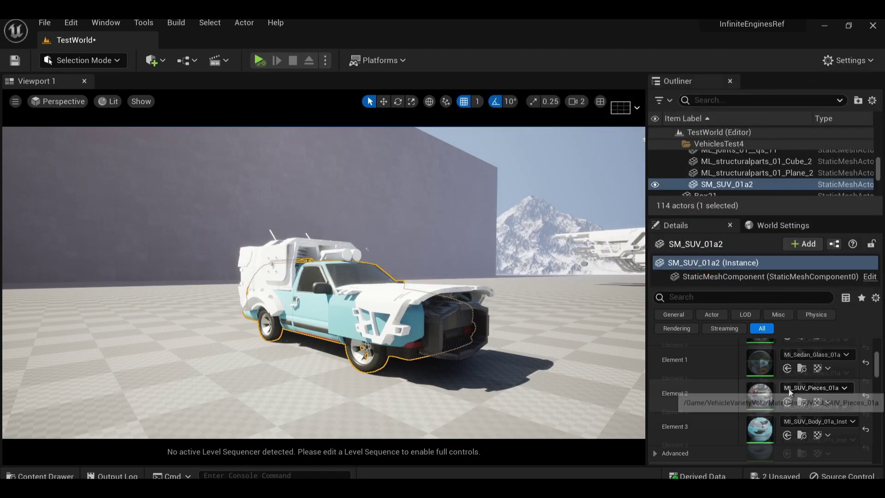
left_click(864, 77)
Step: Create a material instance of MI_SUV_Pieces_01a and set its colour to blue
left_click(40, 475)
right_click(366, 406)
left_click(444, 98)
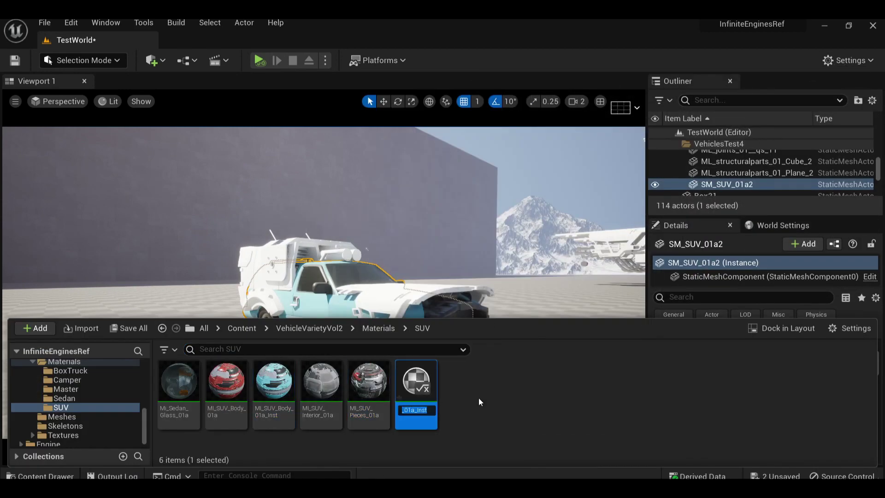
double_click(416, 410)
scroll(662, 224, "down", 3)
left_click(723, 205)
left_click(600, 240)
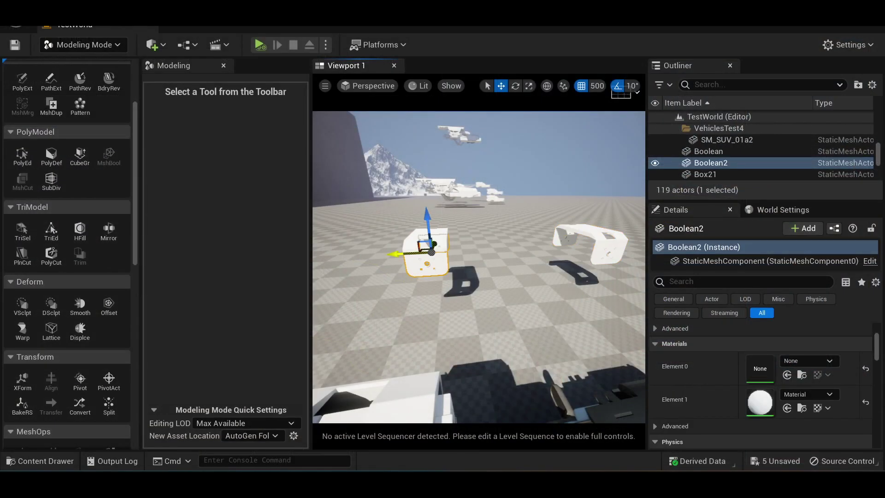
Step: Focus on the Boolean piece and parent it under SM_SUV_01a2 in the Outliner
key("f")
left_click(711, 163)
key("f")
left_click(709, 163)
key("f")
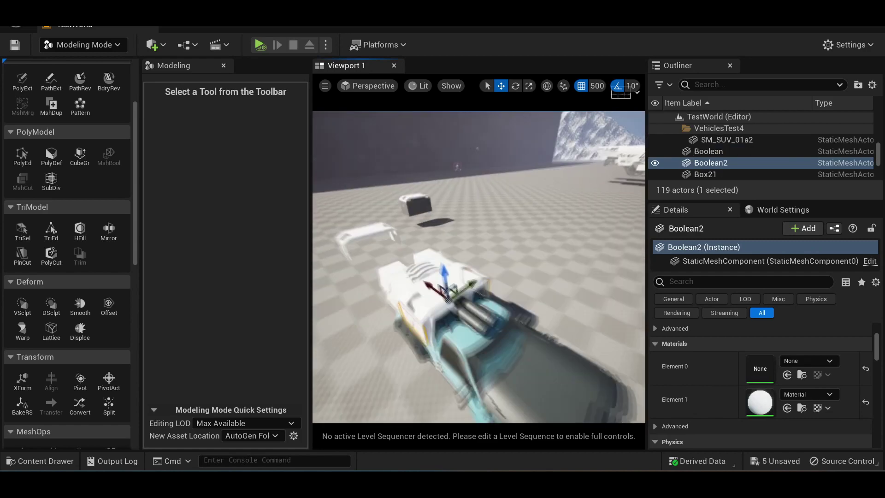
left_click(708, 151, "ctrl")
left_click_drag(709, 151, 783, 158)
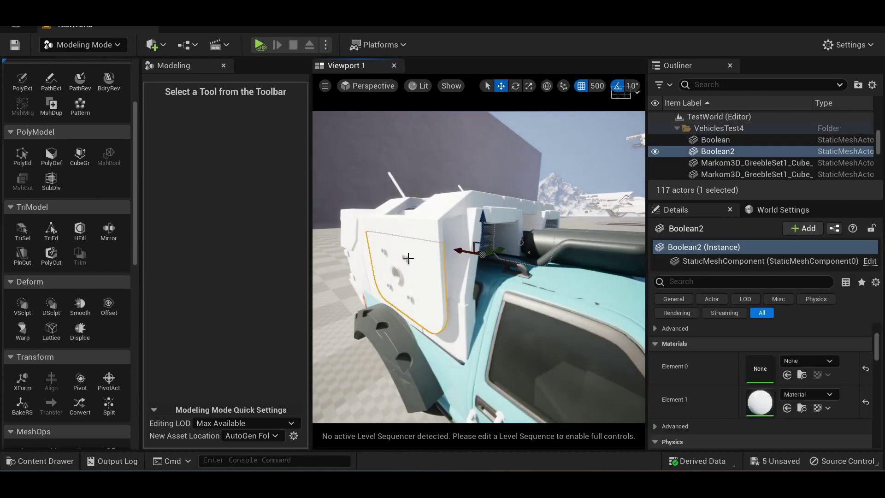
Step: Select the Boolean panel on the truck and change the grid snap to 50, then 1
left_click(406, 257)
left_click(539, 220)
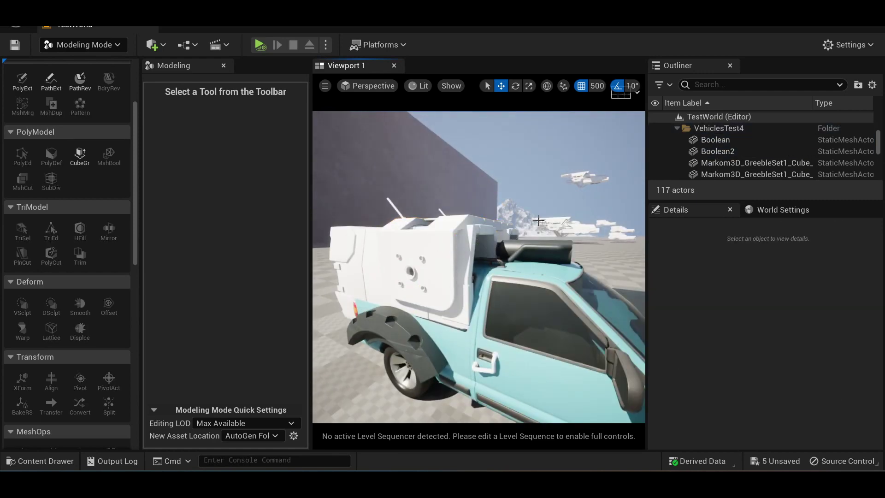
left_click(459, 220)
scroll(760, 391, "down", 2)
scroll(760, 391, "up", 2)
left_click(39, 460)
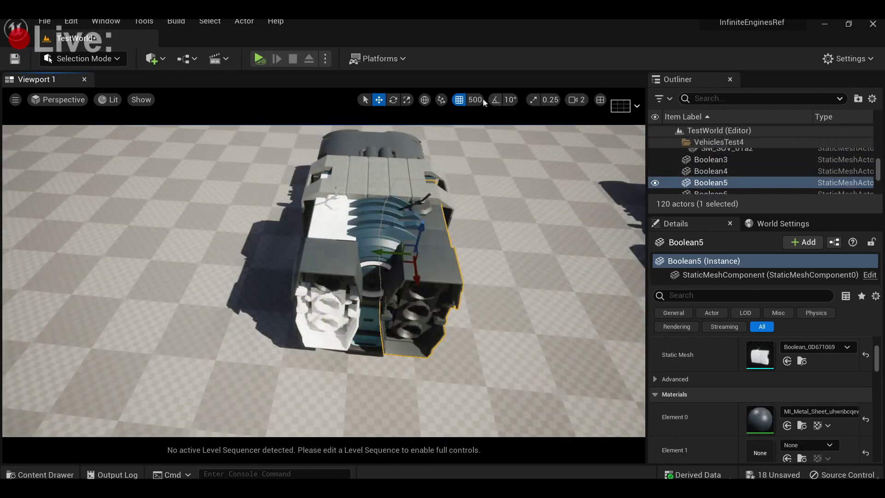
left_click(481, 100)
left_click(493, 166)
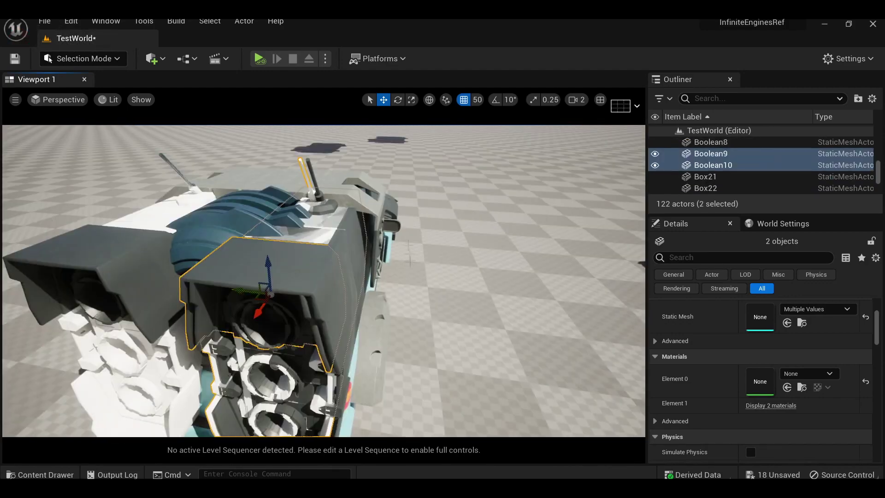
left_click(476, 100)
left_click(487, 130)
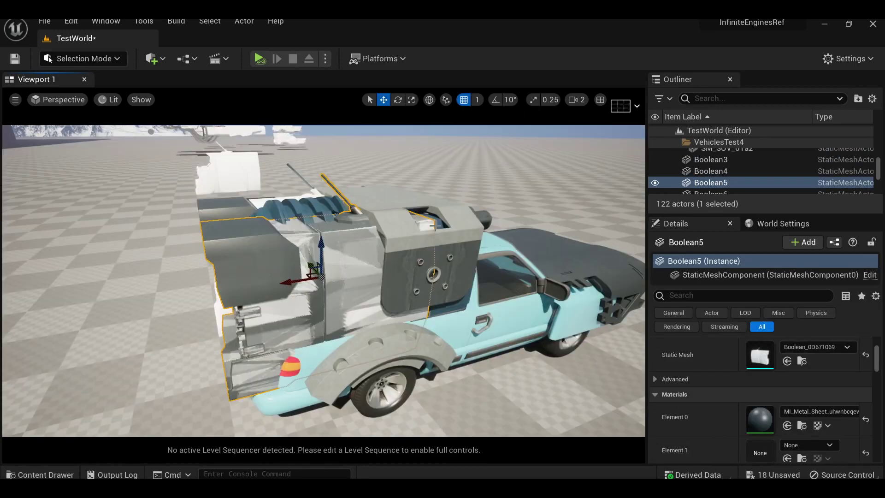
Step: Delete the stray white Boolean9 mesh, then select Boolean10
key("Delete")
key("ctrl+z")
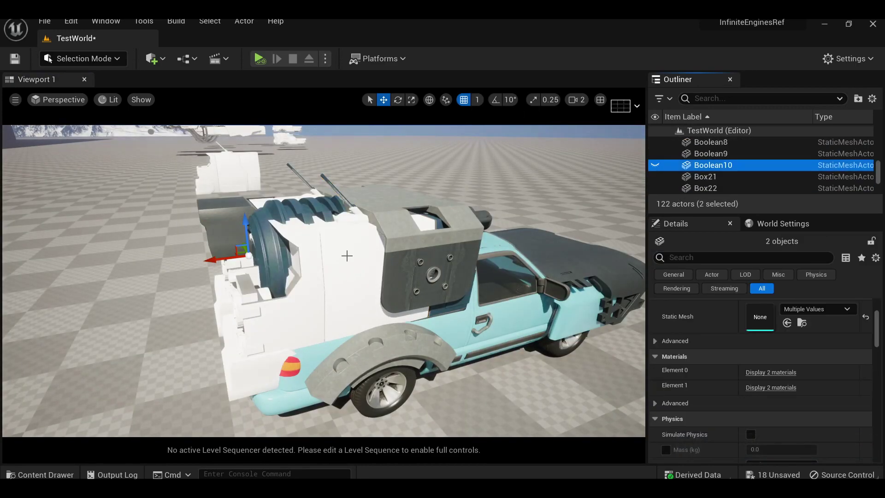
key("Delete")
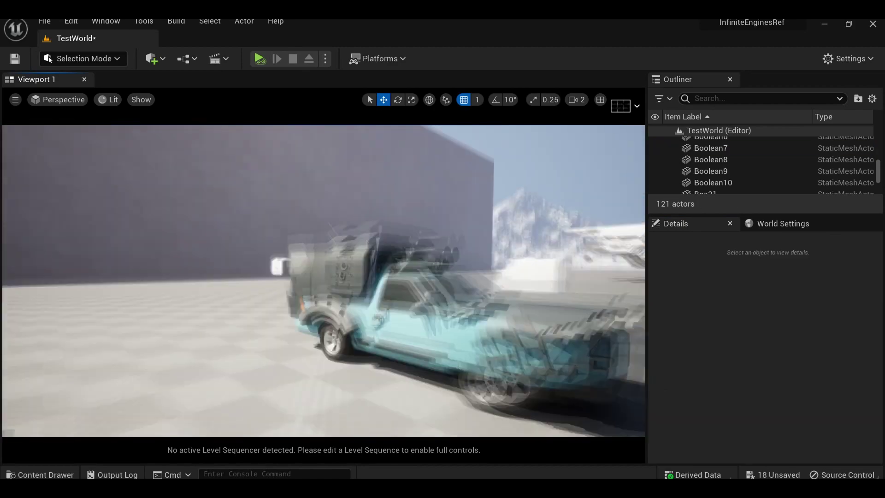
left_click(712, 183)
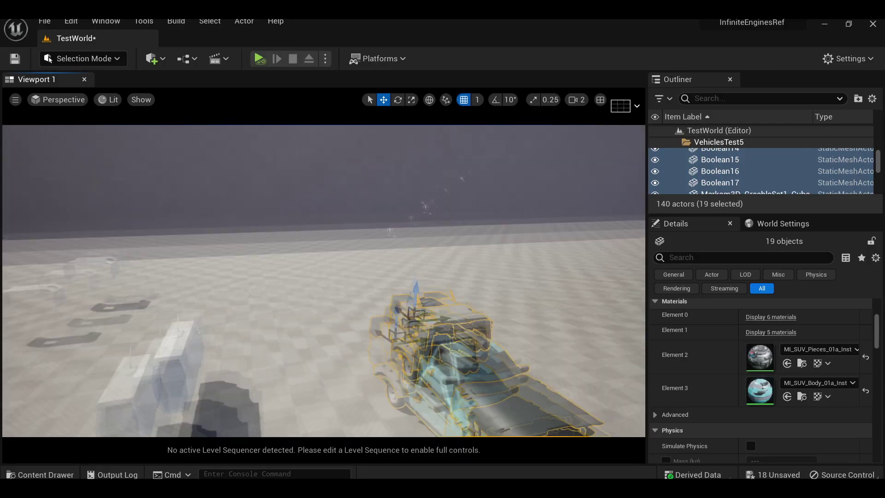
Step: Convert the 19 selected truck parts into the TexturedConvoyVehicle static mesh and orbit to check it
left_click(243, 21)
left_click(276, 101)
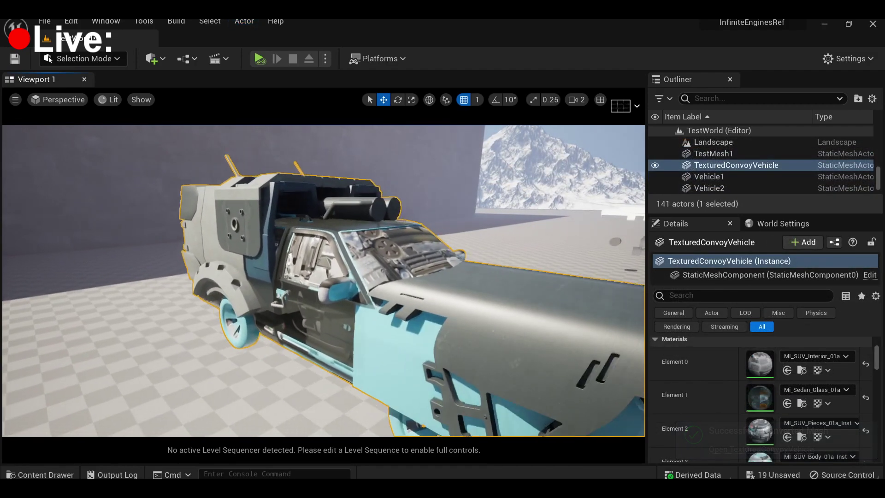
left_click_drag(275, 240, 460, 235, "alt")
key("Escape")
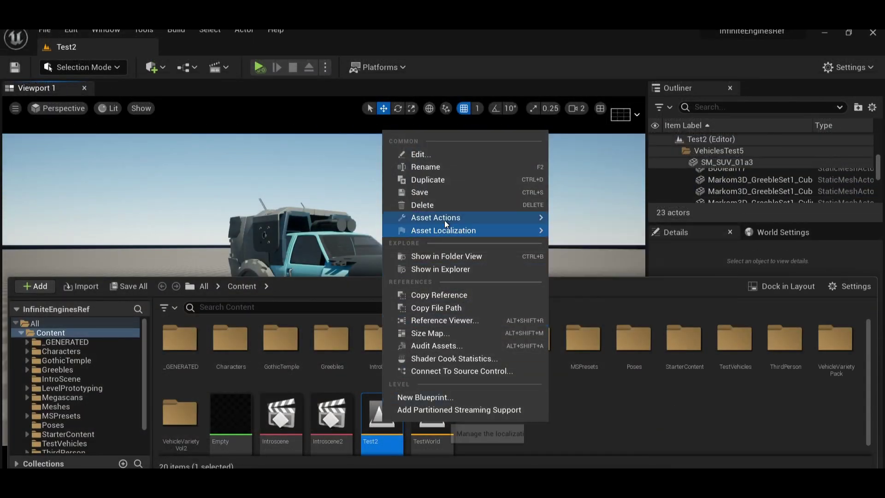
Step: Migrate the Test2 level, then add BodySocket to the skeleton's Body bone
mouse_move(446, 224)
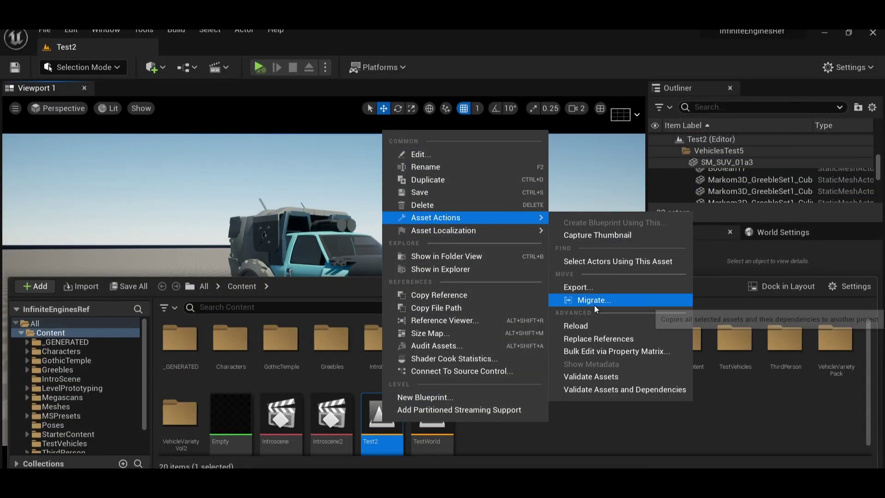
left_click(593, 300)
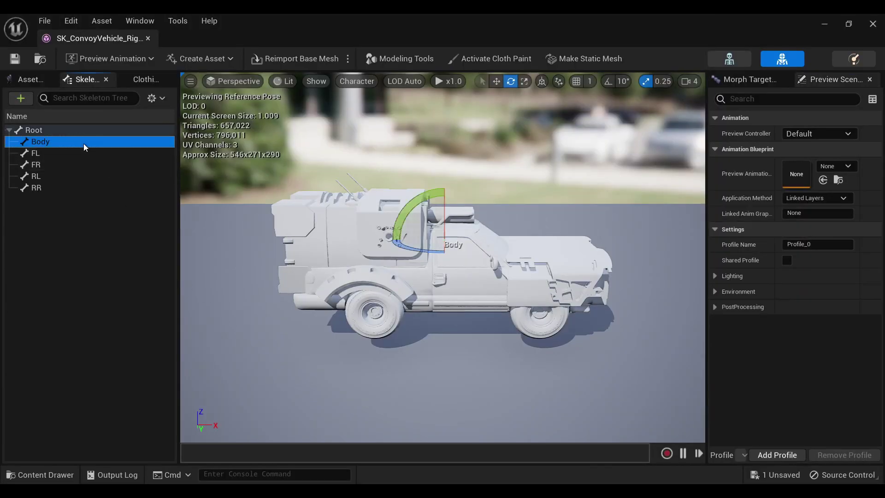
right_click(82, 143)
left_click(123, 195)
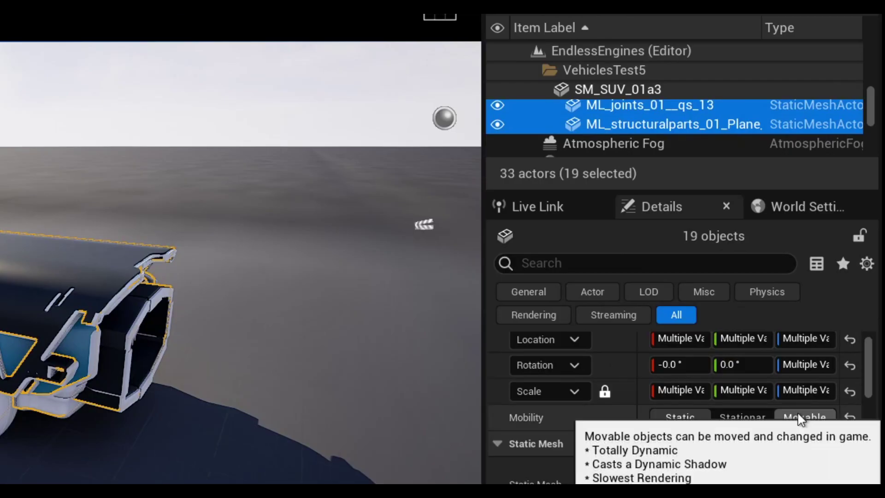
Step: Set the vehicle parts to Movable, pilot the sequence camera, and play the truck driving in
left_click(835, 351)
left_click_drag(605, 122, 647, 115)
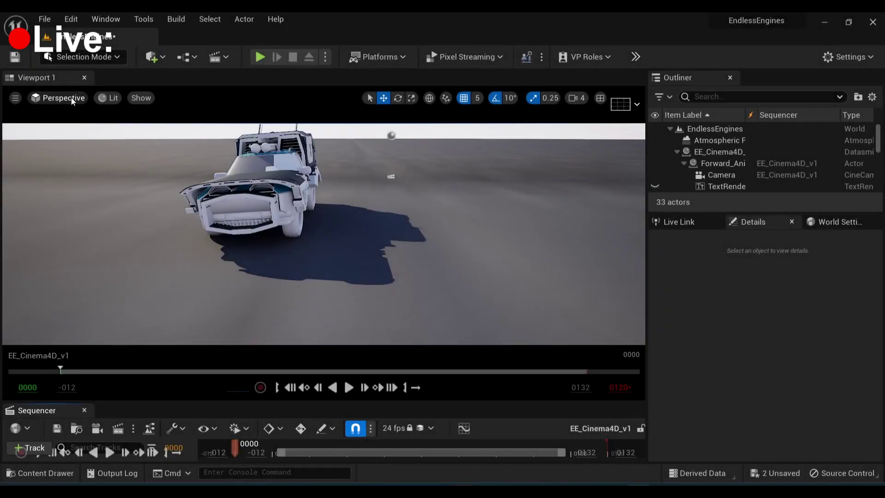
left_click(63, 98)
left_click(96, 225)
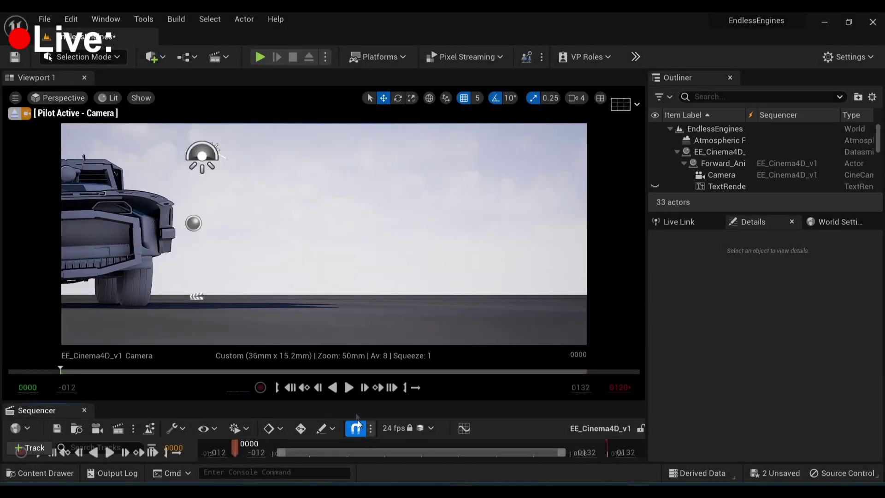
left_click(349, 387)
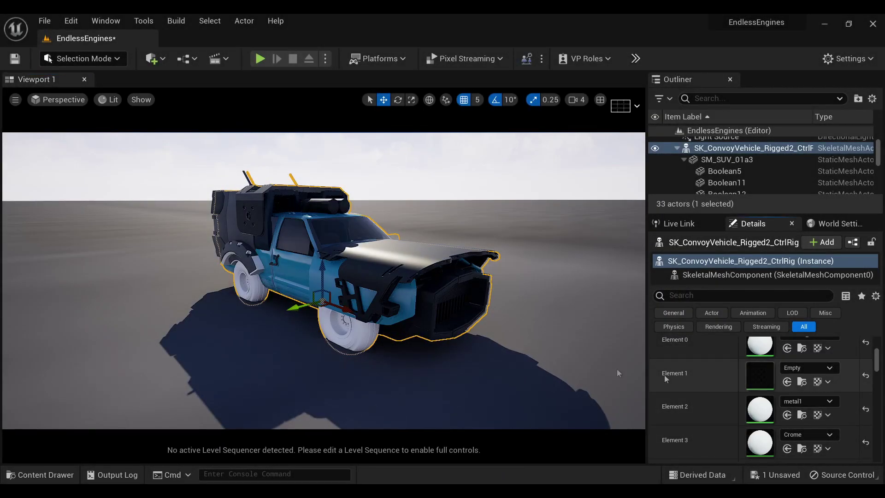
Step: Assign MI_Disposable_Aluminum to the truck's Element 1 slot and orbit to inspect the darker hood
right_click_drag(516, 328, 488, 318)
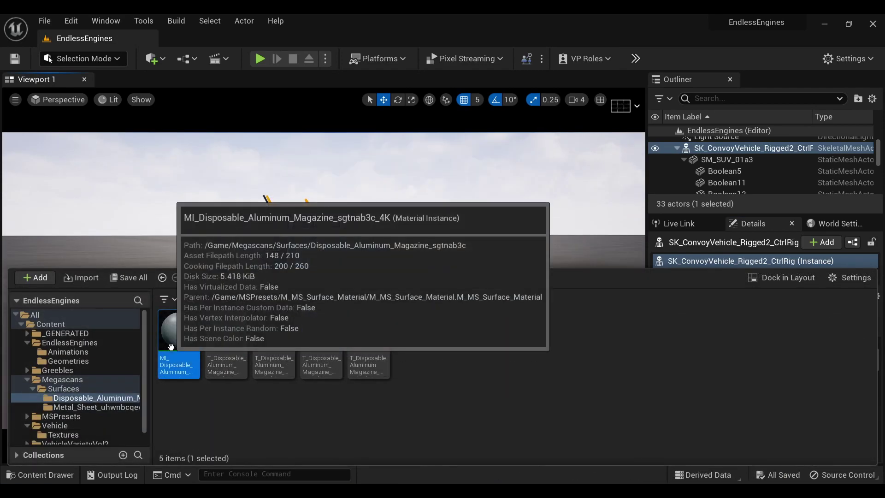
left_click(179, 330)
left_click(41, 474)
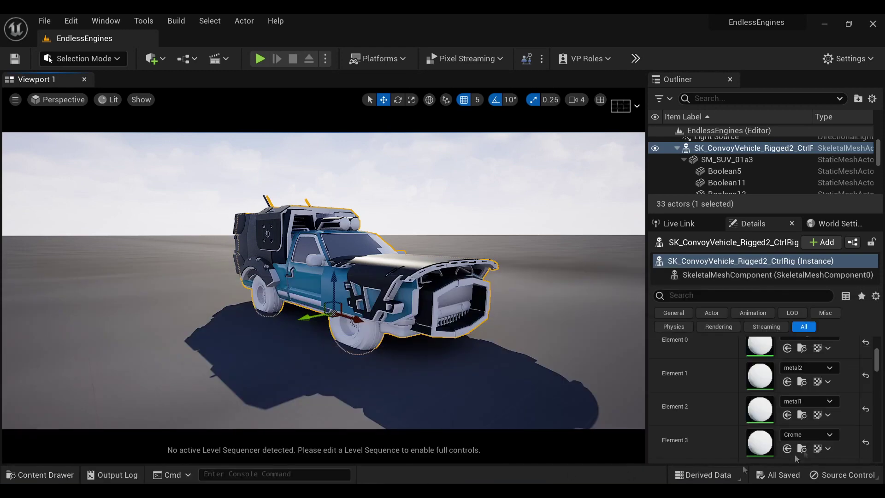
left_click(786, 381)
right_click_drag(490, 391, 454, 384)
key("Escape")
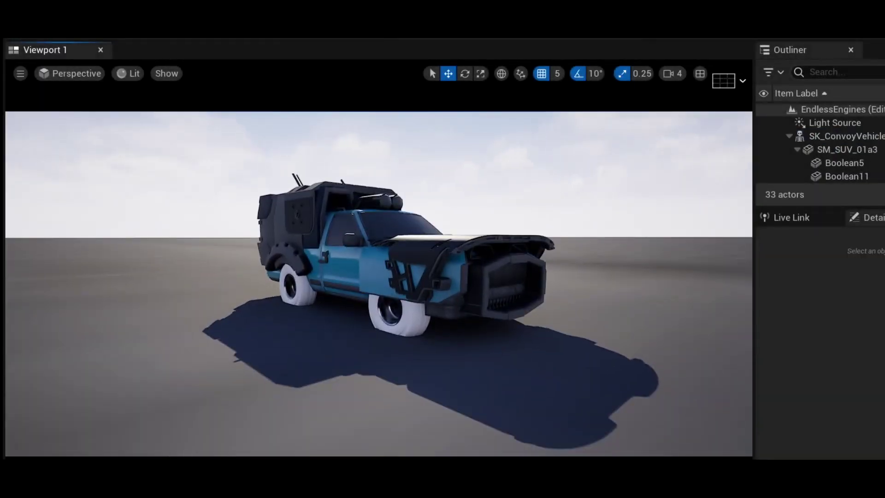
Step: Play the truck's sequence in reverse, then forward again, with the Content Drawer shown
key("ctrl+space")
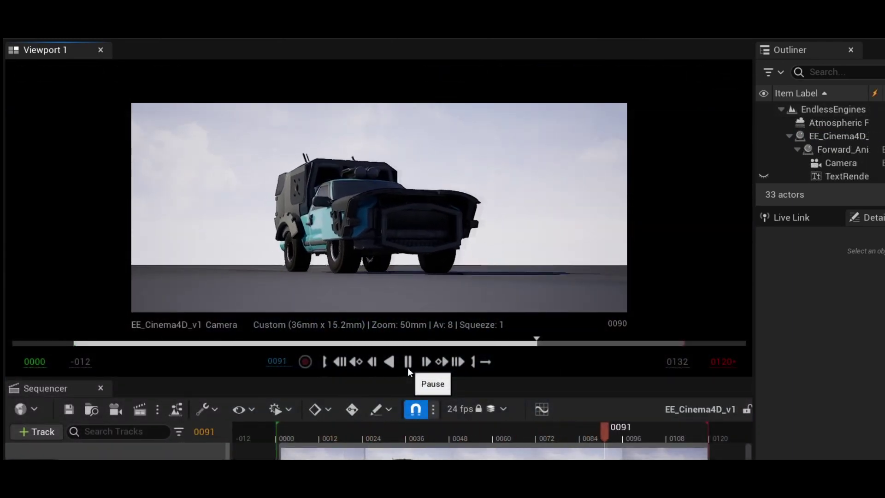
left_click(390, 362)
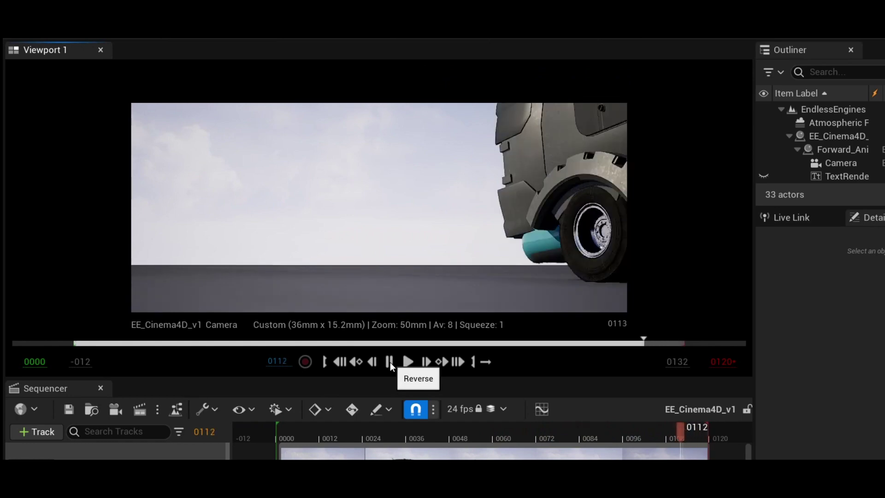
left_click(407, 360)
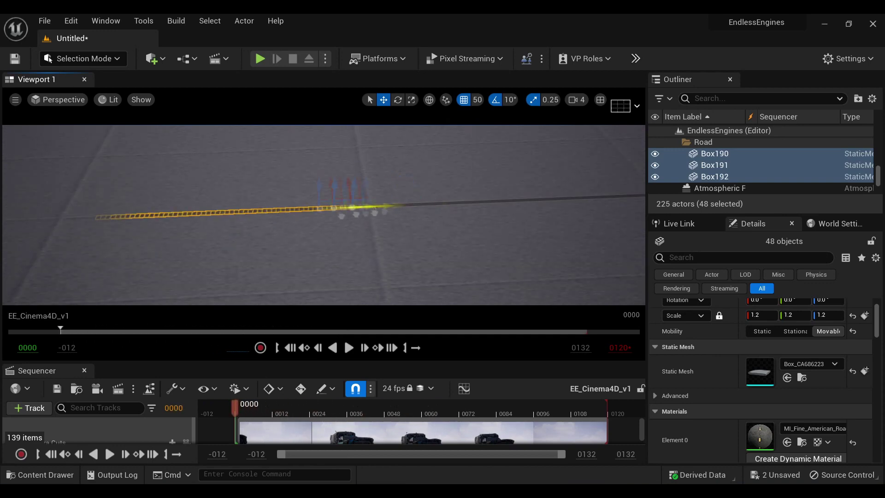
Step: Undo the stray selection and play the truck shot through the sequence camera
key("ctrl+z")
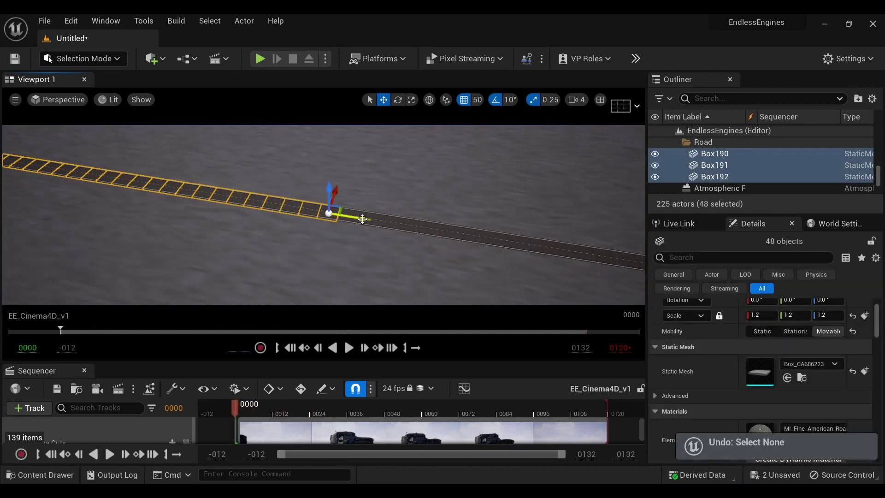
left_click(349, 347)
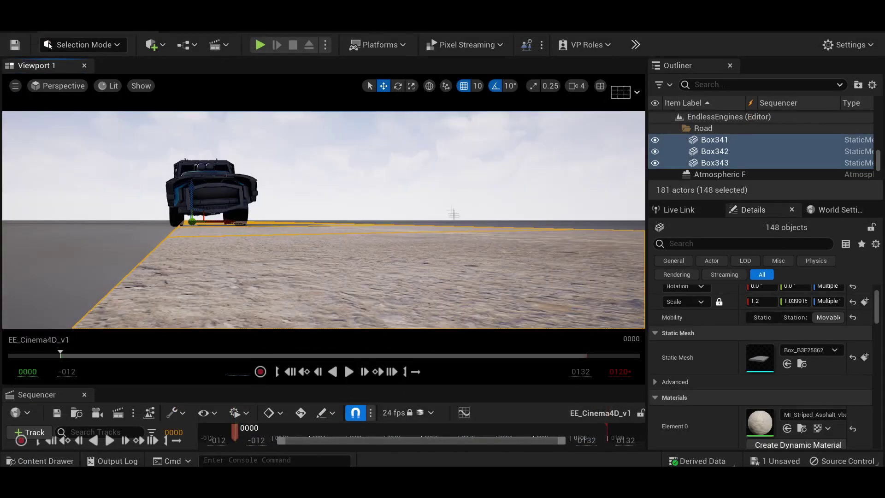
left_click(349, 371)
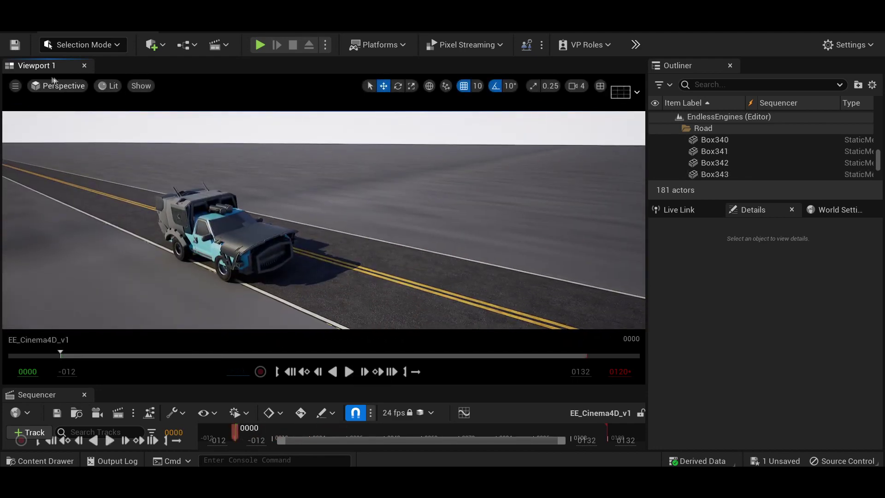
left_click(57, 86)
left_click(75, 219)
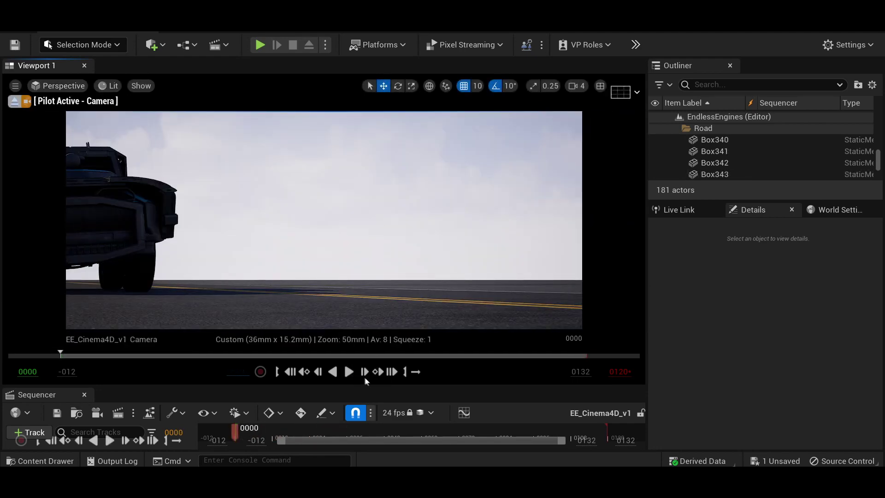
left_click(349, 371)
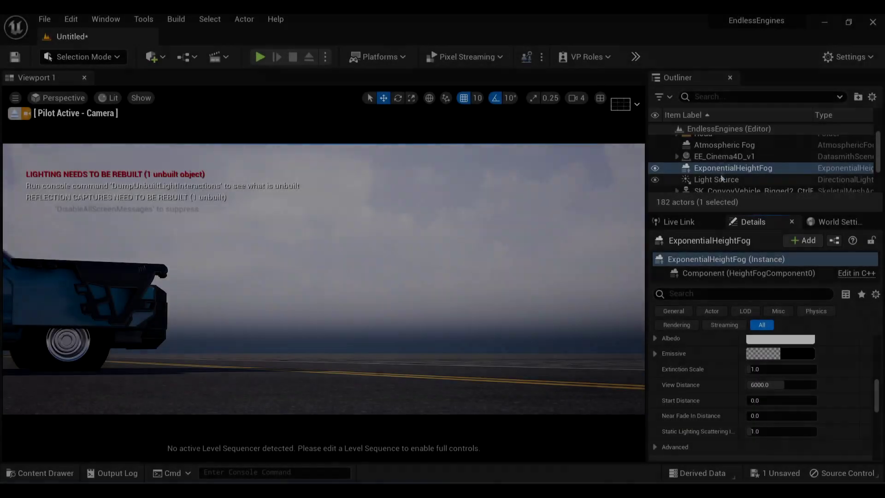
Step: Set the Atmospheric Fog's Rayleigh Scattering colour to pale blue
left_click(724, 145)
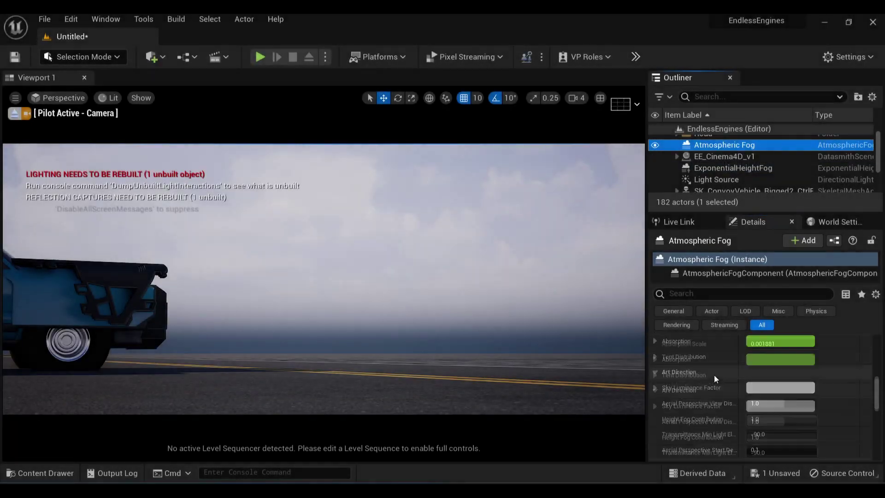
left_click(780, 390)
left_click_drag(661, 295, 662, 277)
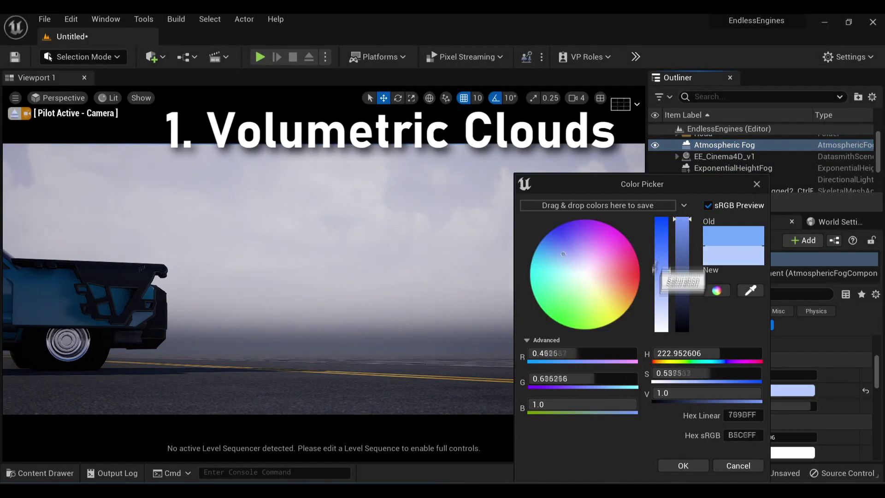
left_click(597, 289)
left_click(572, 269)
left_click_drag(580, 275, 563, 257)
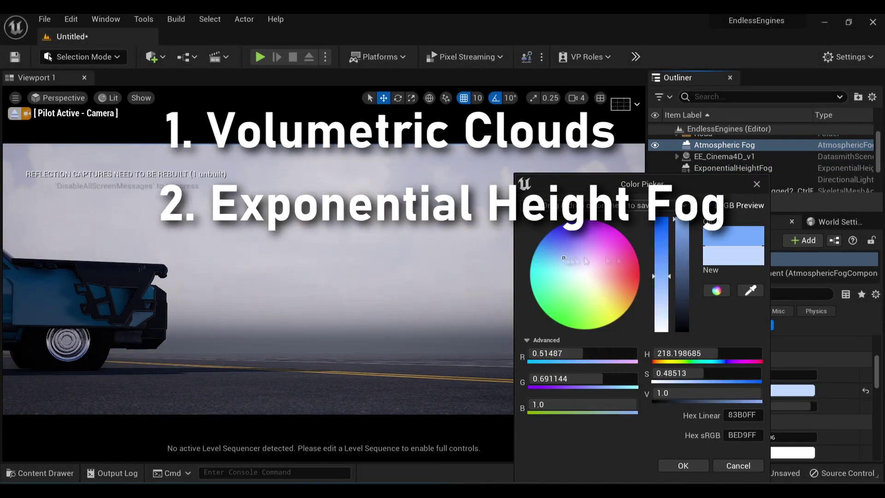
left_click_drag(665, 282, 666, 286)
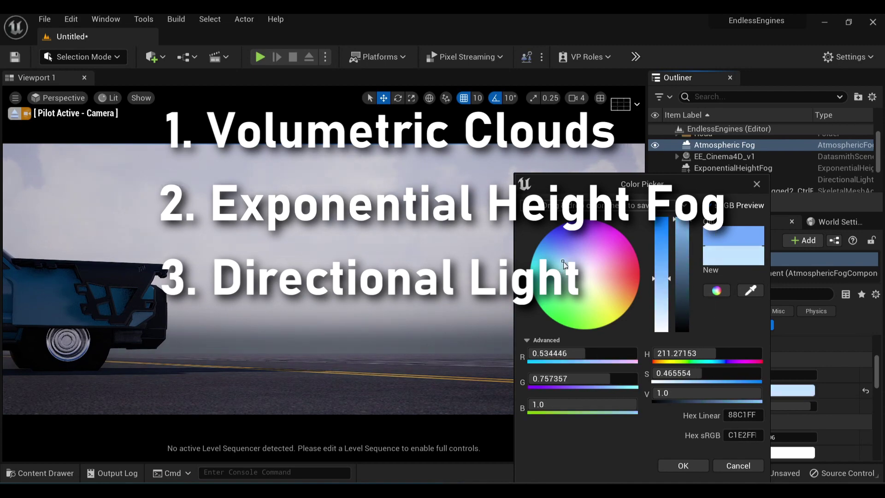
left_click(683, 465)
Step: Run DisableAllScreenMessages in the console to hide warnings, then play the shot
left_click(26, 474)
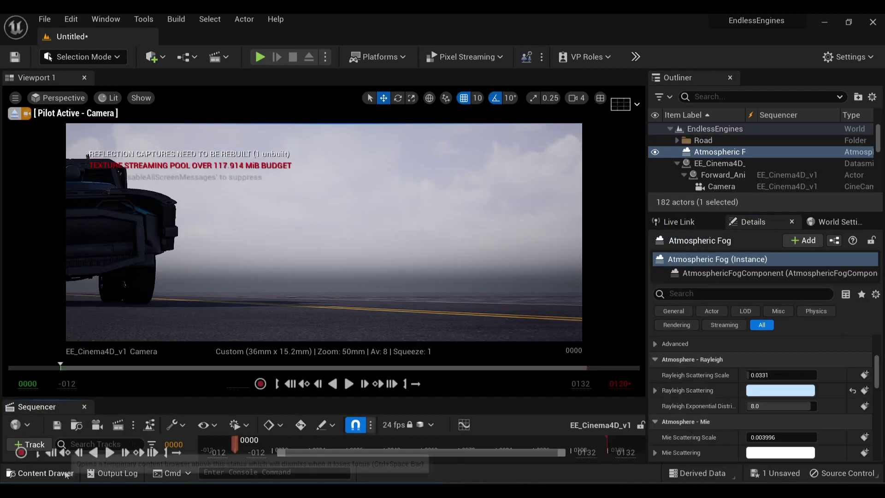
left_click(282, 473)
type("disableallscr")
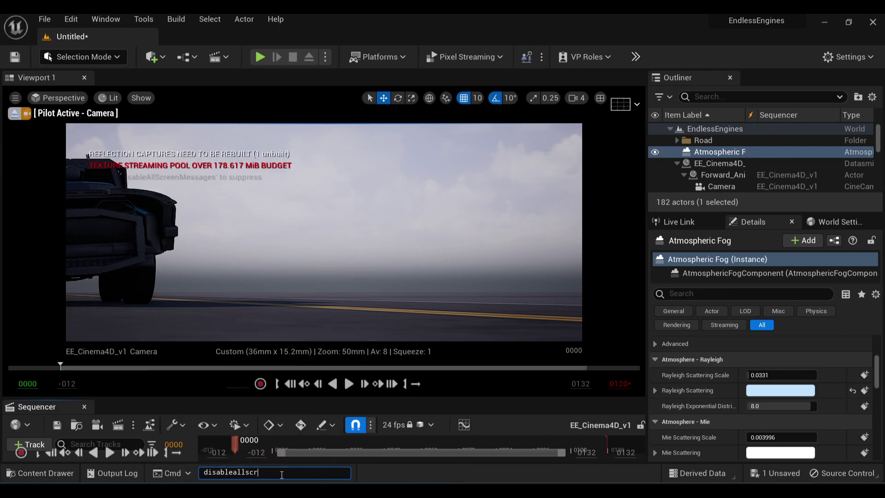
left_click(349, 384)
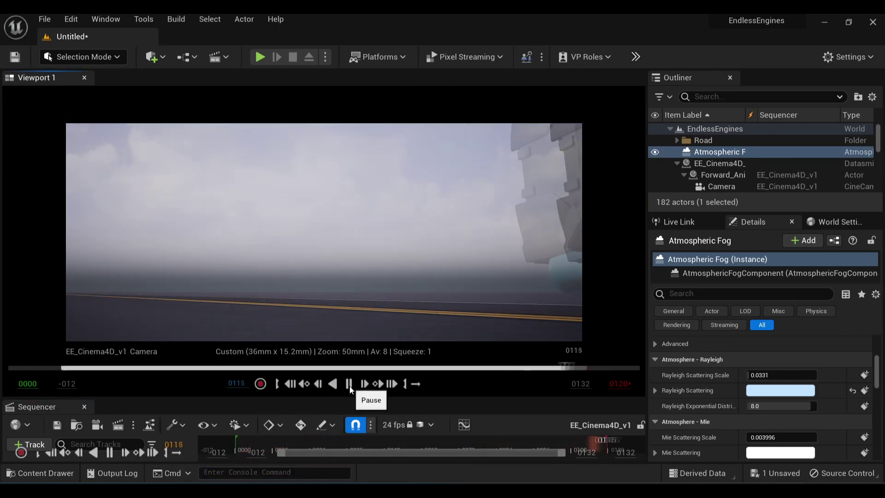
Step: Add Volumetric Cloud from Visual Effects, select the Sky Sphere, and rewind the shot
left_click(153, 57)
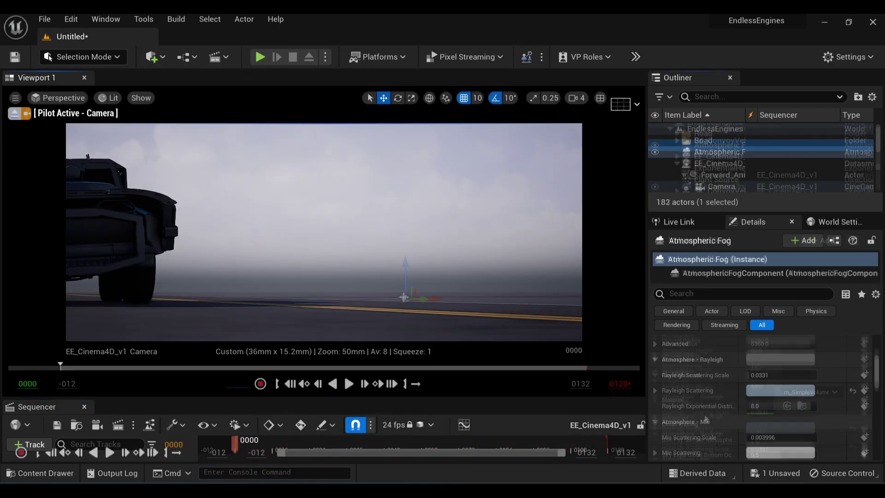
left_click(802, 410)
left_click(568, 240)
left_click_drag(568, 239, 589, 276)
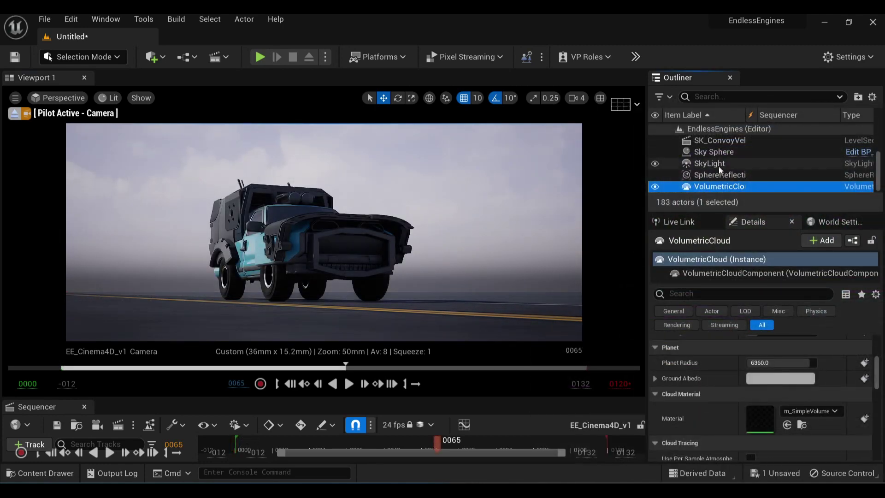
left_click(713, 151)
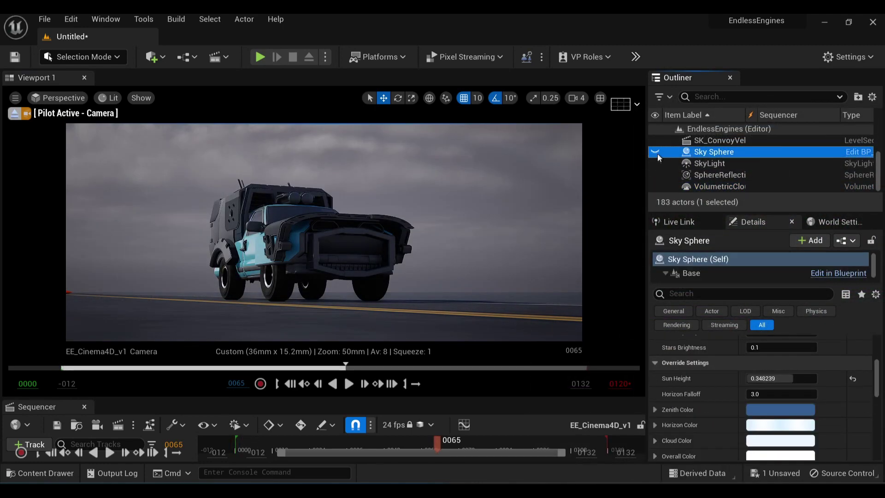
left_click(333, 384)
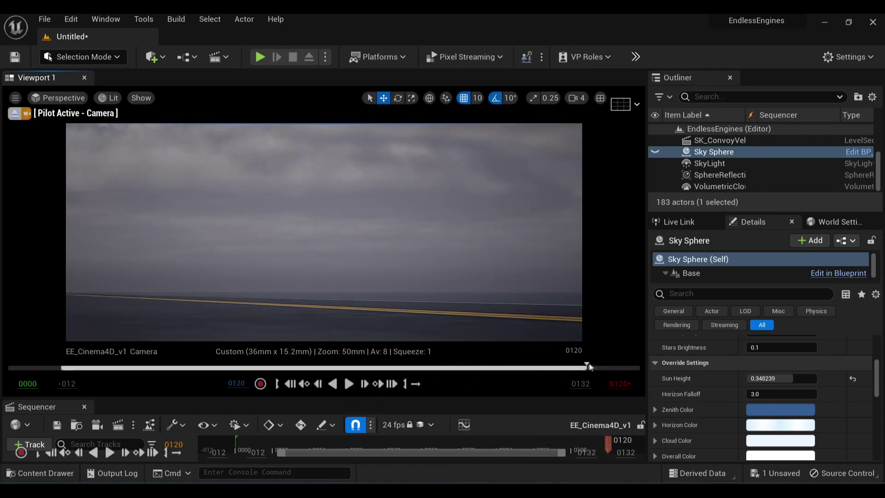
left_click_drag(587, 367, 67, 369)
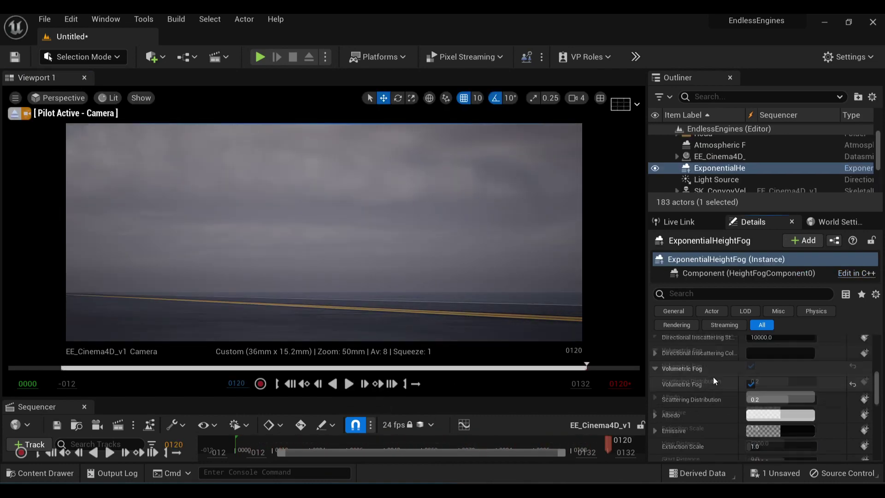
Step: Give the height fog a first dark Emissive colour and jump to mid-shot
scroll(734, 381, "down", 5)
left_click(762, 375)
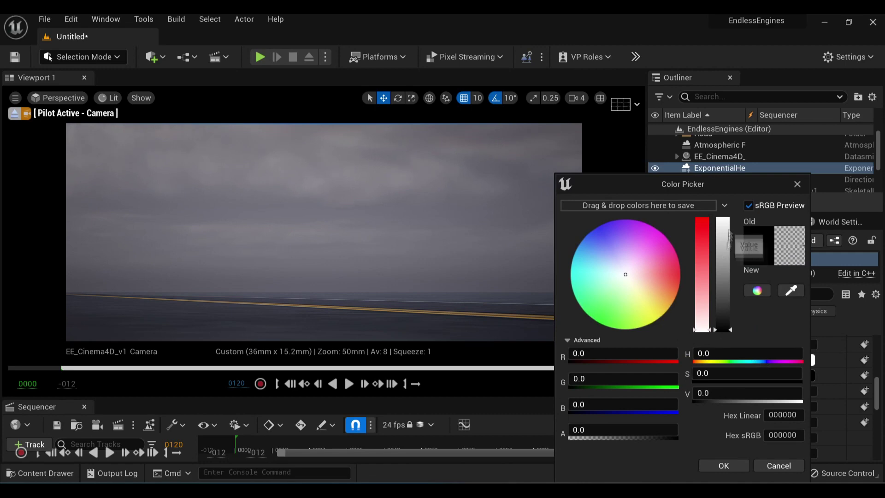
mouse_move(722, 325)
left_mouse_down()
mouse_move(723, 294)
mouse_move(726, 324)
left_mouse_up()
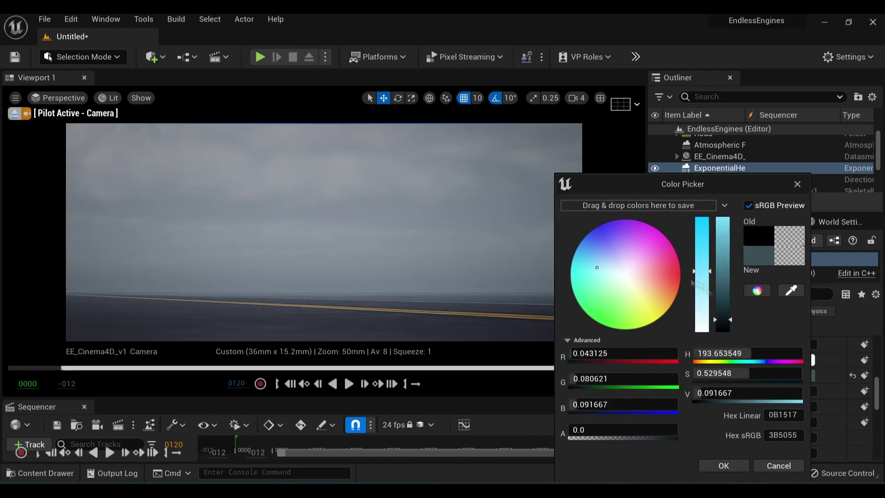
left_click(723, 465)
left_click(341, 367)
Step: Set the fog's Emissive colour to dark teal with brightness 0.08, then rewind to frame 0030
left_click(762, 375)
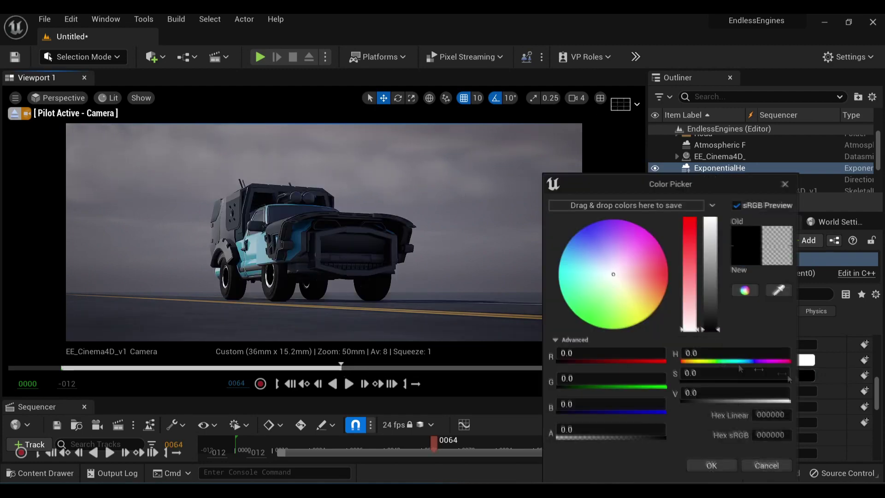
left_click(710, 319)
left_click_drag(710, 322, 710, 338)
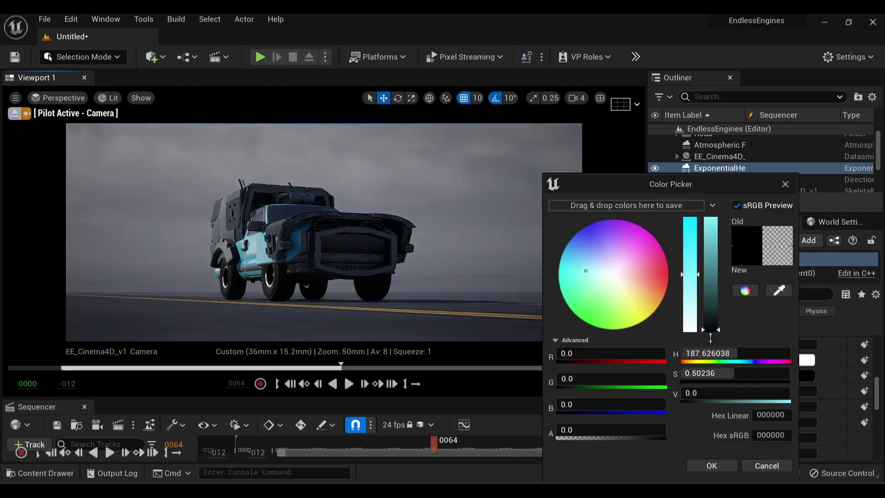
left_click(711, 320)
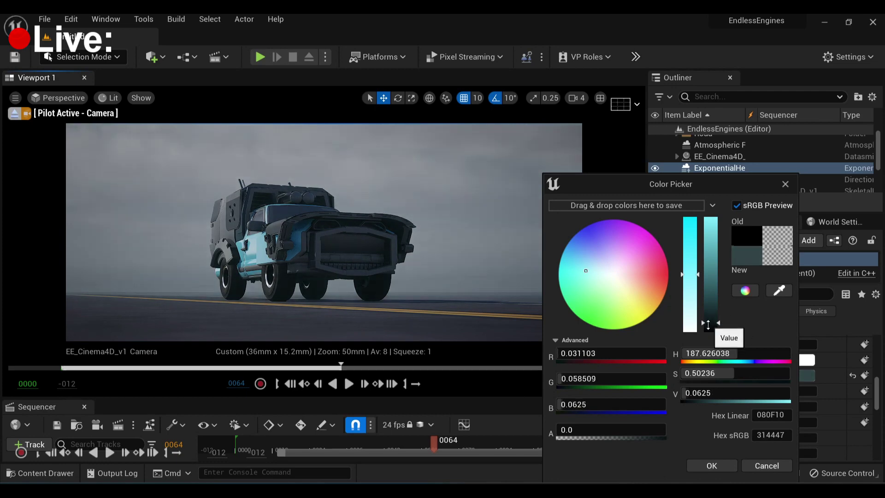
mouse_move(711, 323)
left_mouse_down()
mouse_move(713, 336)
mouse_move(717, 299)
mouse_move(723, 329)
left_mouse_up()
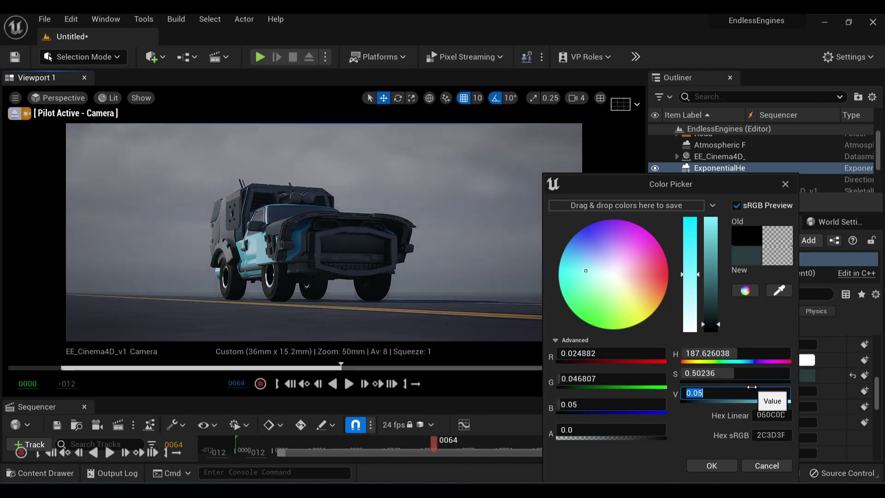
type("0")
key("Return")
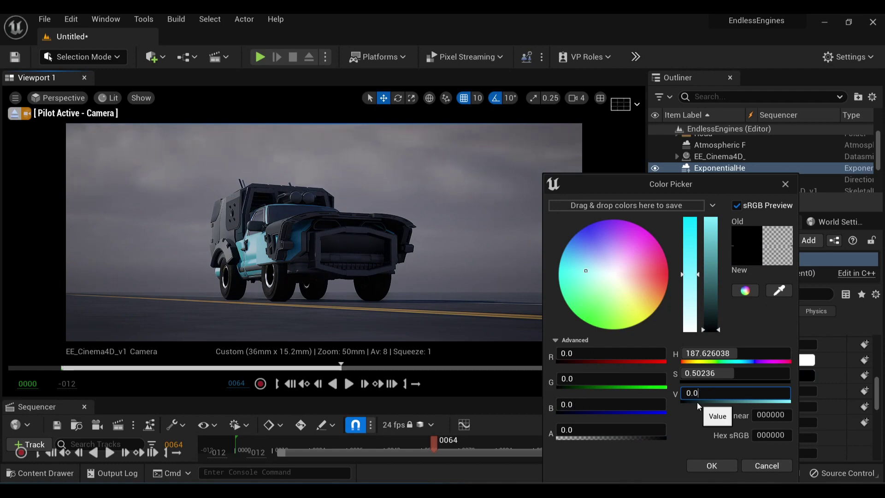
type("8")
key("Return")
left_click(711, 466)
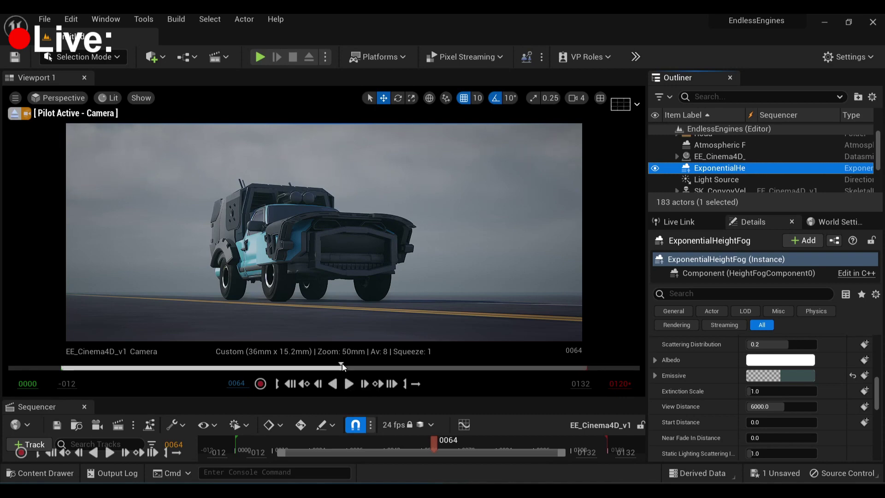
left_click_drag(341, 363, 69, 369)
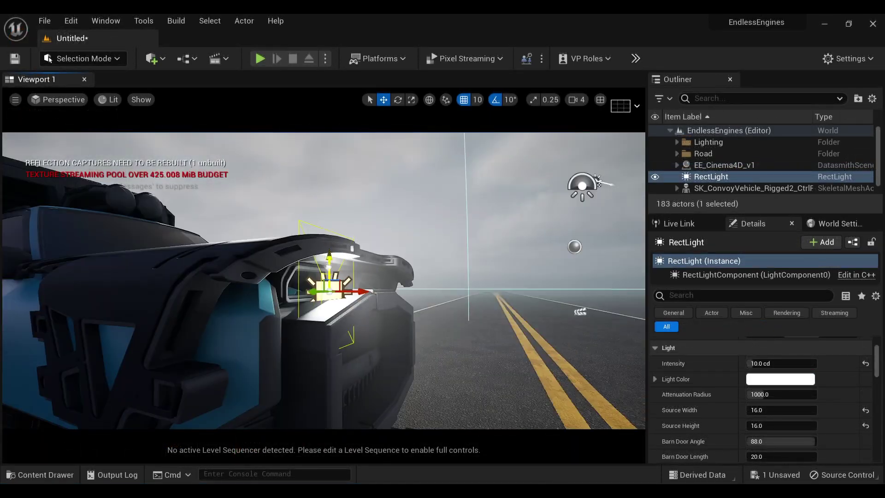
Step: Set the RectLight's Source Width to 32 in the Light section
scroll(760, 391, "up", 3)
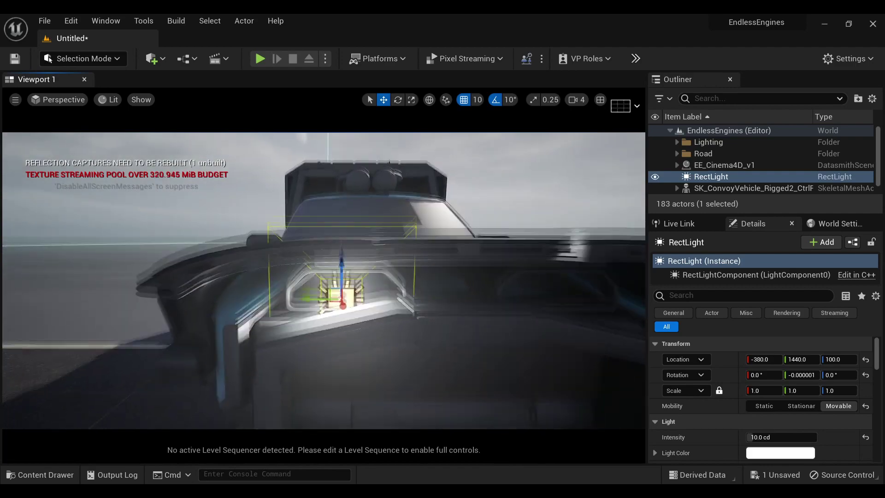
scroll(765, 395, "down", 3)
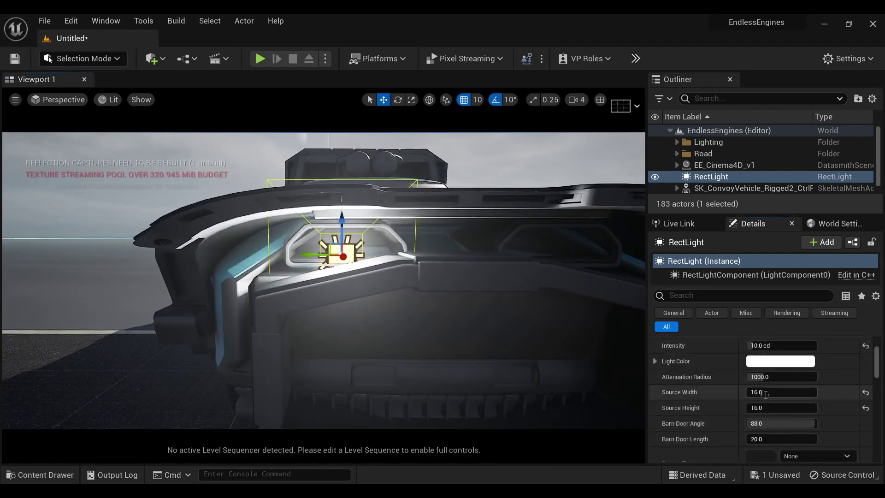
type("32")
key("Return")
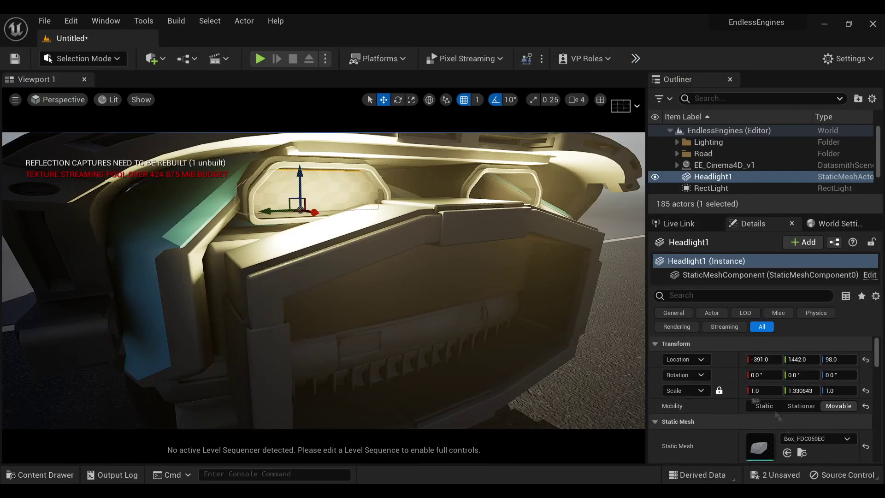
scroll(777, 416, "down", 5)
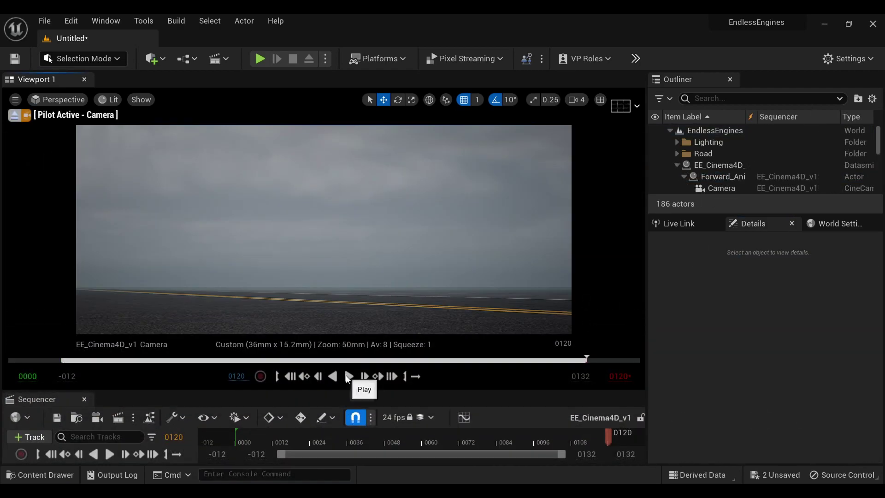
Step: Play the truck shot, pause at frame 0087, and eject to a free view
left_click(348, 377)
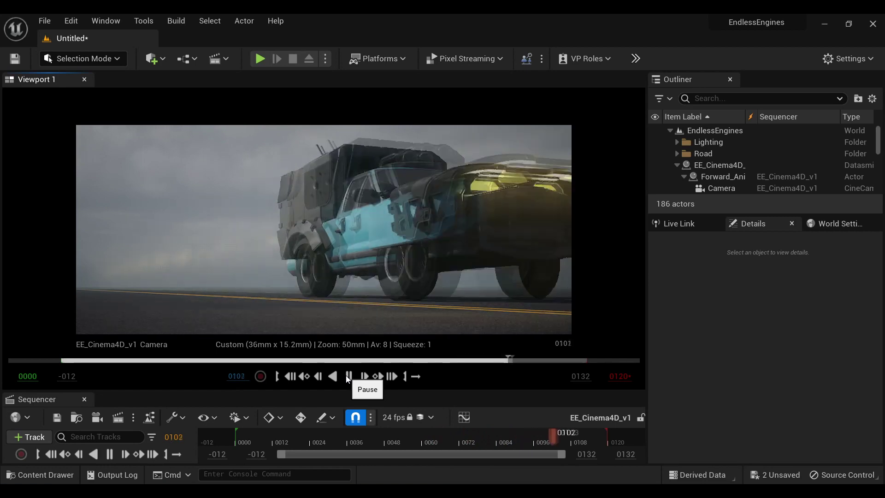
left_click(442, 358)
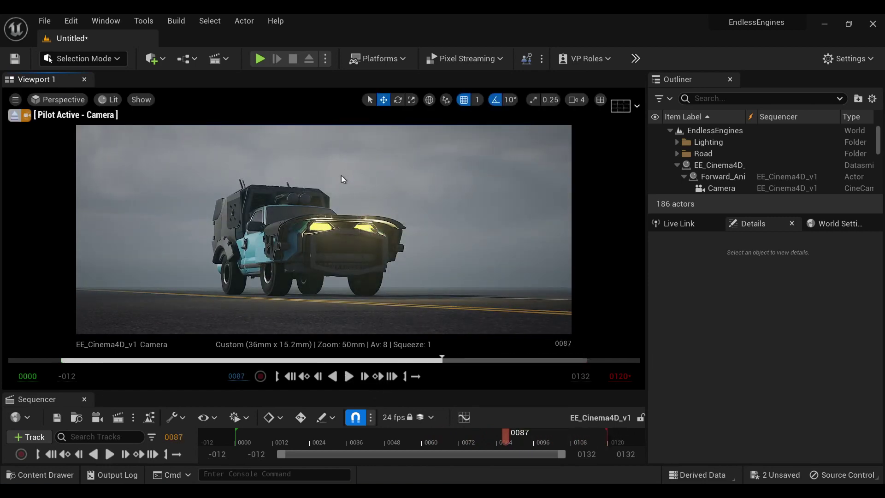
left_click(18, 117)
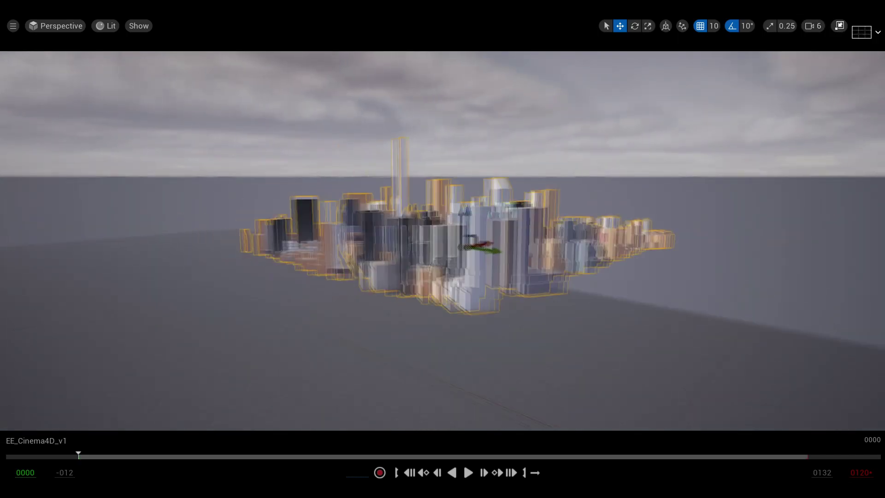
Step: Pilot the shot camera, drag the city skyline to centre farther back, and play
left_click(55, 26)
left_click(72, 159)
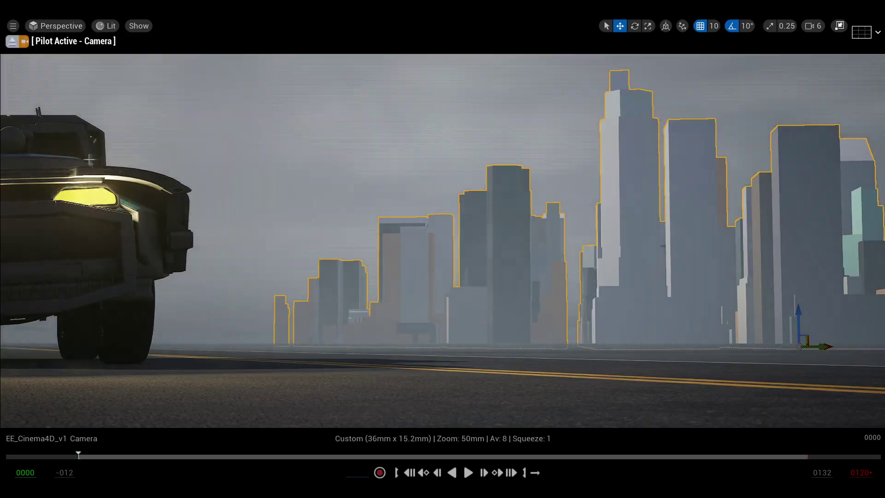
left_click_drag(804, 318, 278, 317)
left_click(468, 472)
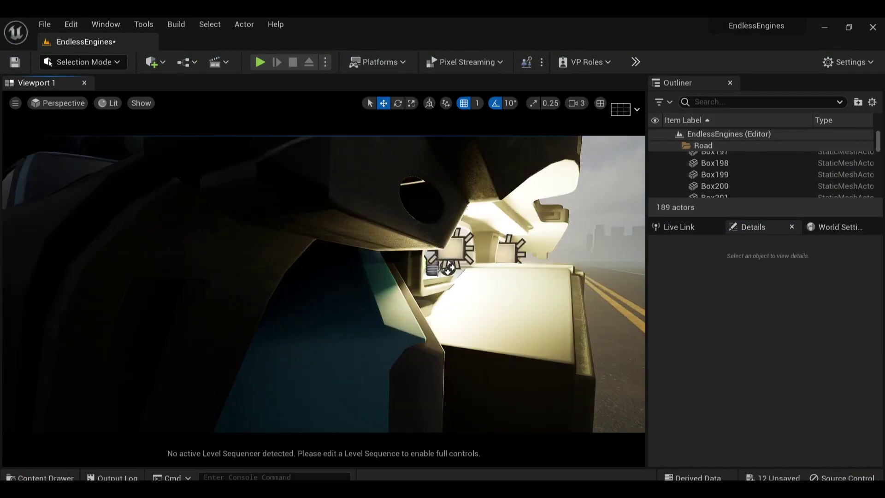
Step: Duplicate the headlight PointLight into PointLight2 and frame it
left_click(363, 273)
key("ctrl+d")
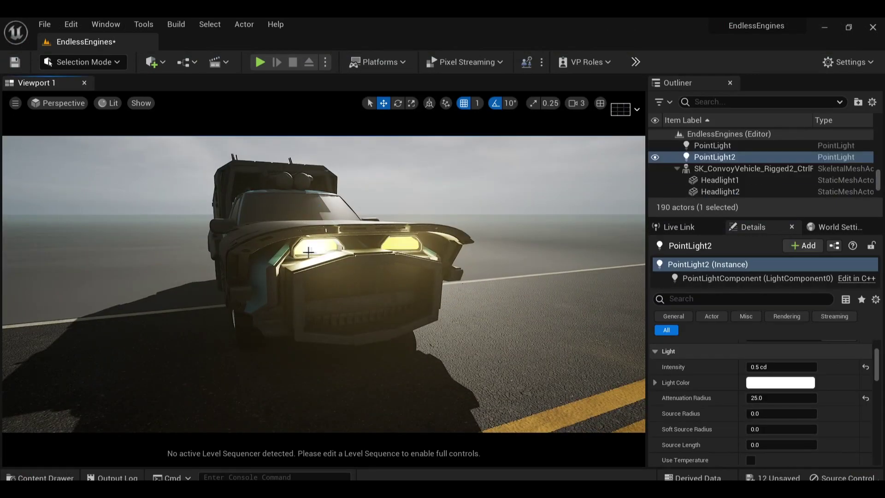
key("f")
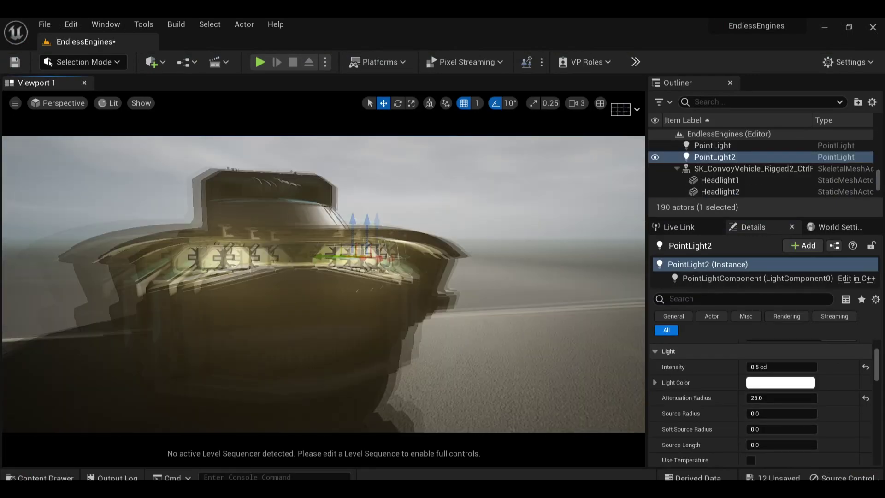
scroll(261, 216, "down", 10)
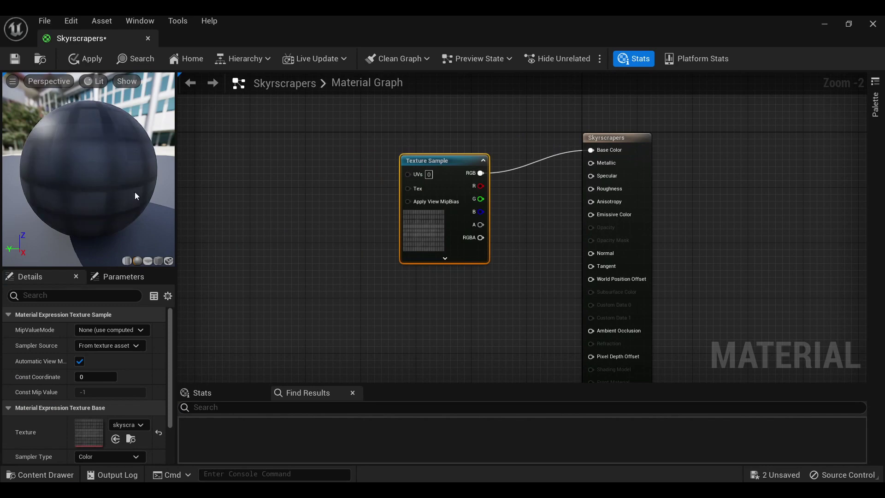
Step: Add a Scalar Parameter defaulting to 0.3 for Skyscrapers roughness and apply the material
right_click(399, 286)
type("scal")
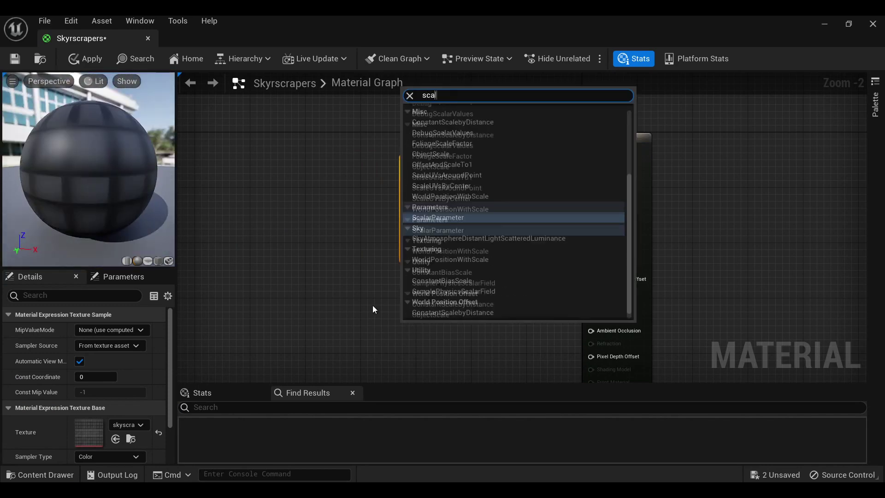
key("Return")
key("Return")
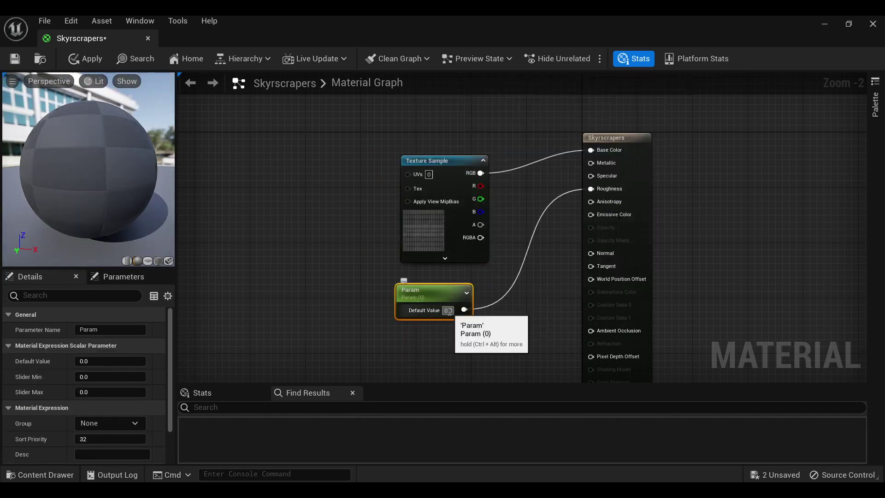
left_click(450, 317)
type("0.3")
key("Return")
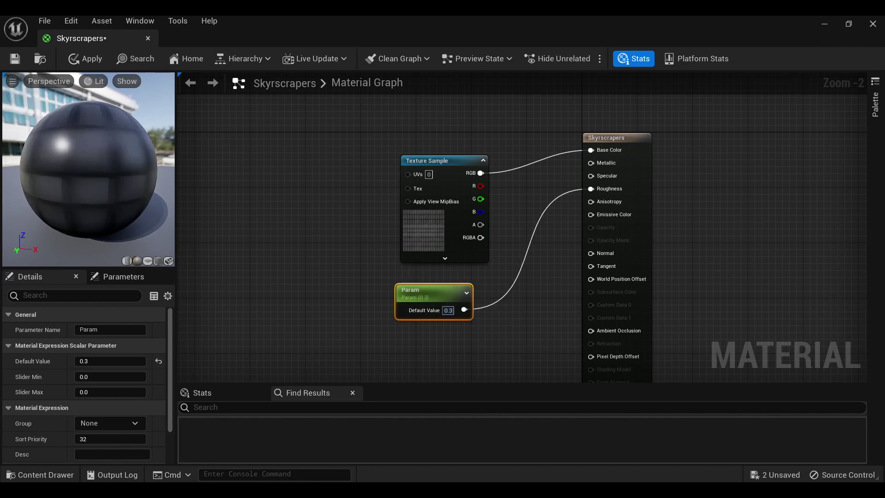
left_click(96, 65)
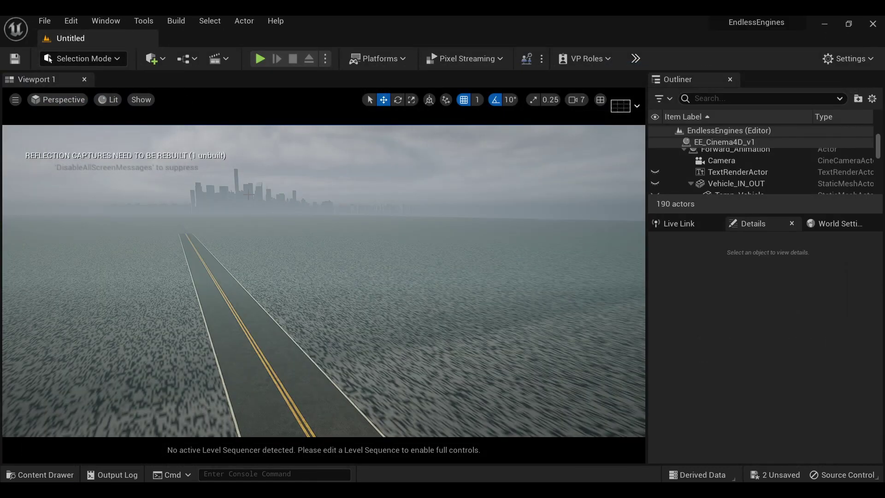
Step: Assign the new Skyscrapers material to the City4 skyline mesh
left_click(226, 193)
key("ctrl+space")
key("ctrl+space")
left_click(786, 428)
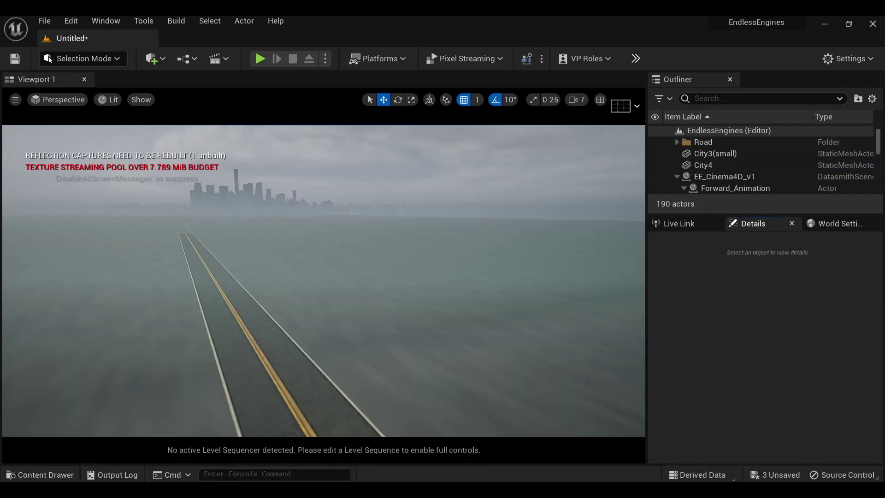
left_click(715, 153)
left_click(449, 325)
Step: Look through the scene camera and run DisableAllScreenMessages in the console
left_click(59, 100)
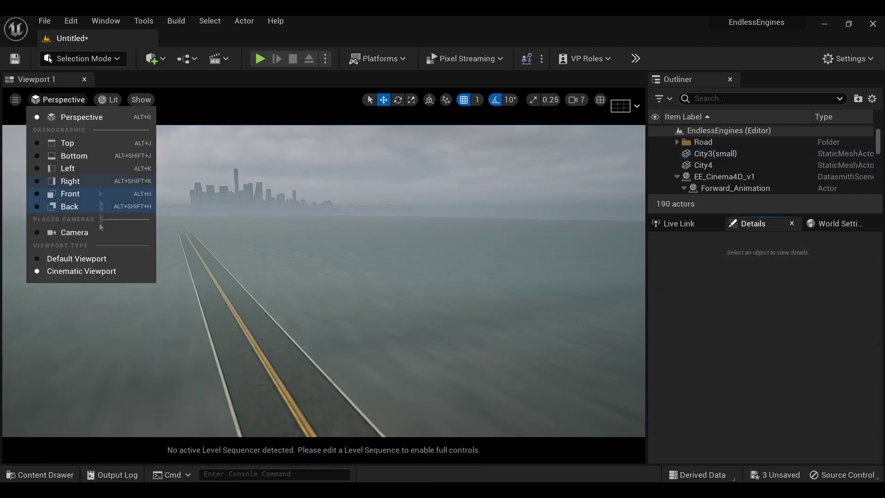
left_click(257, 314)
left_click(239, 474)
type("disableallscreenmes")
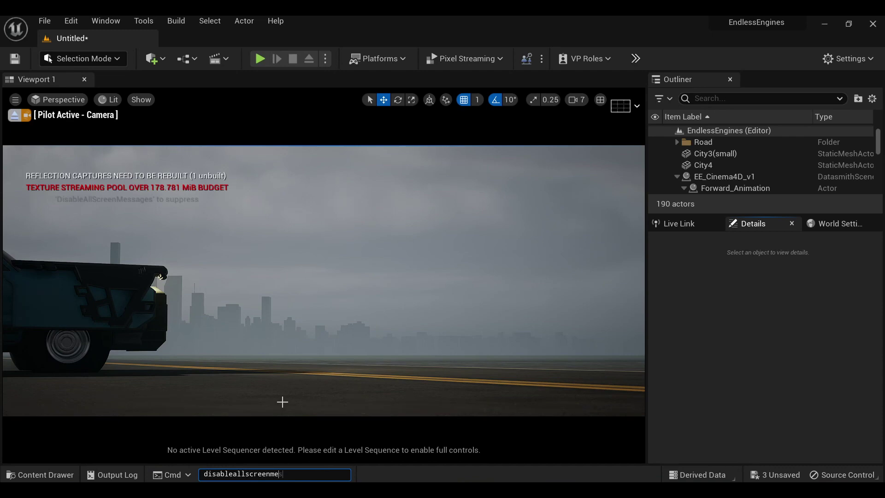
Step: Open the EE_Cinema4D_v1 level sequence from the EndlessEngines folder
left_click(40, 474)
left_click(50, 324)
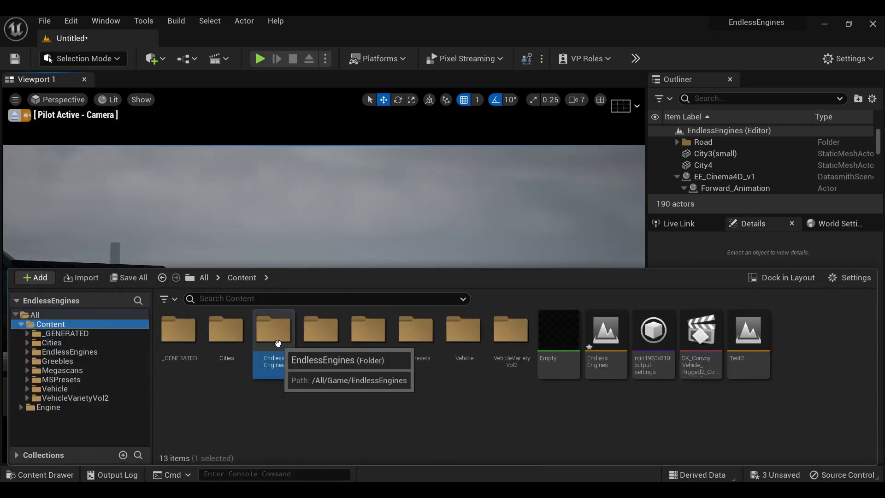
double_click(268, 326)
double_click(179, 329)
left_click(184, 343)
double_click(184, 343)
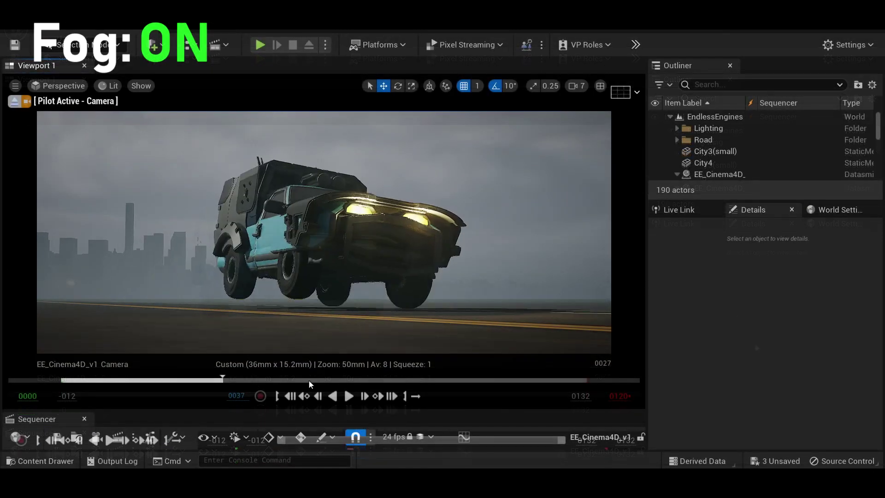
Step: Toggle the ExponentialHeightFog off and back on, and step back to frame 0056
left_click(678, 128)
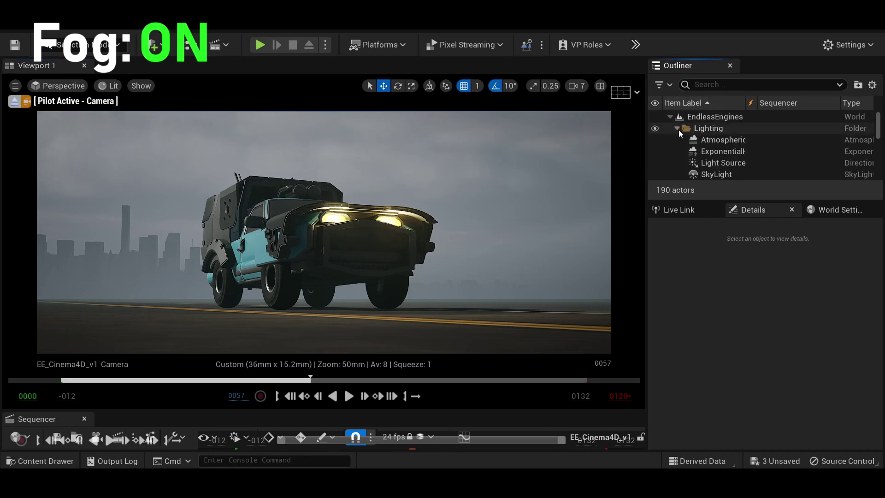
left_click(654, 151)
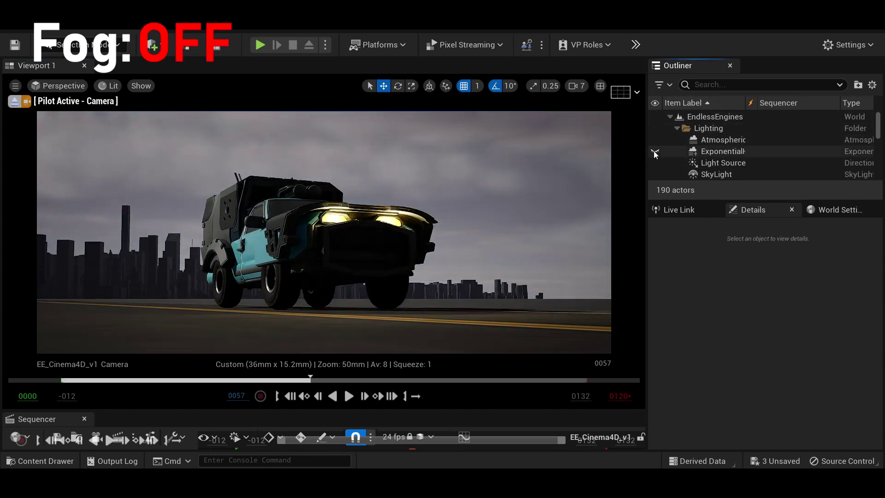
left_click(654, 152)
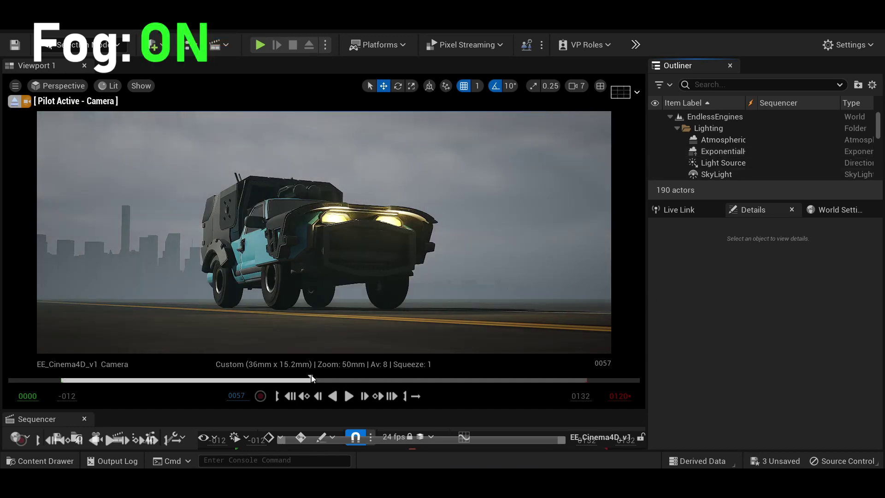
left_click_drag(311, 378, 63, 392)
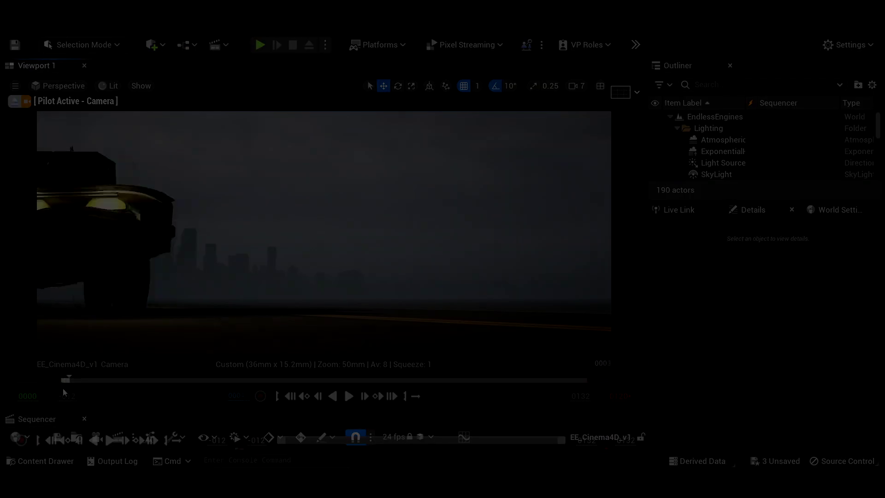